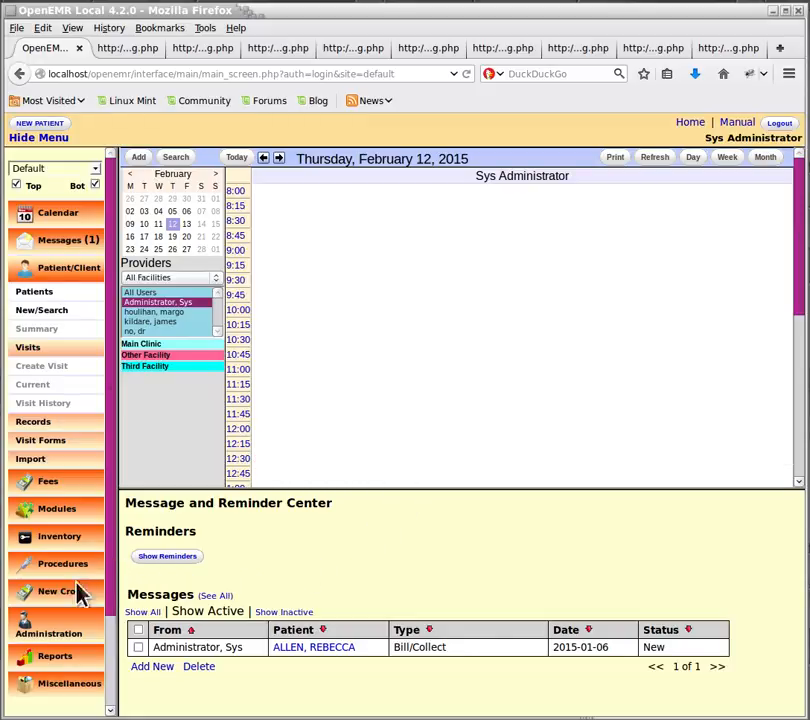
Open the Main Clinic facility record for editing, look through the POS code choices, keep 11: Office and save the record
click(70, 633)
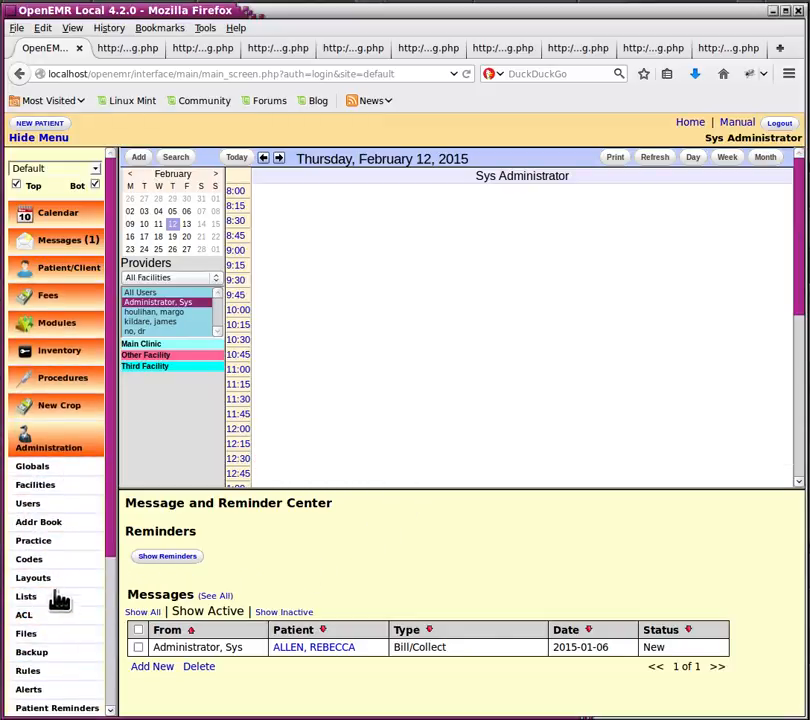
click(50, 486)
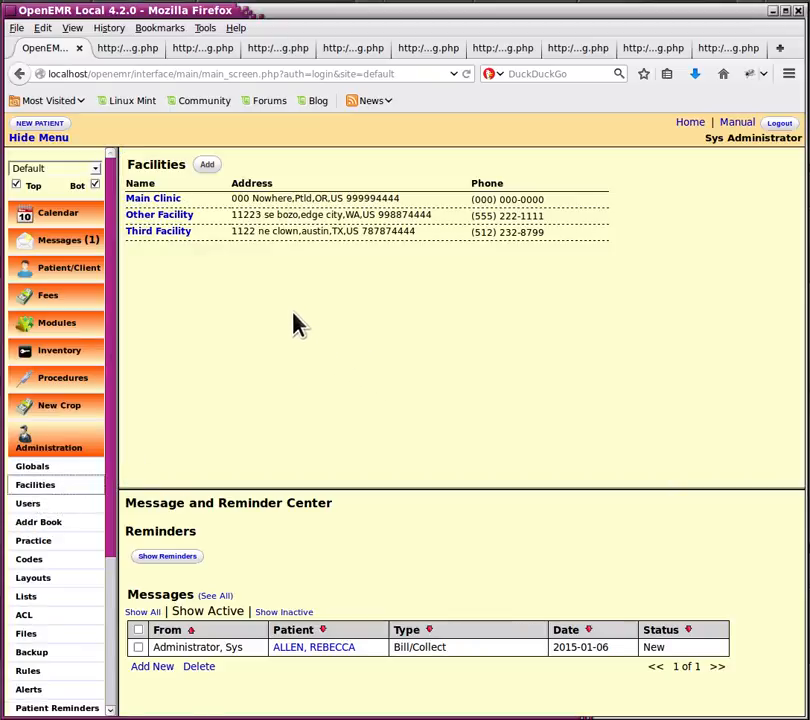
click(157, 201)
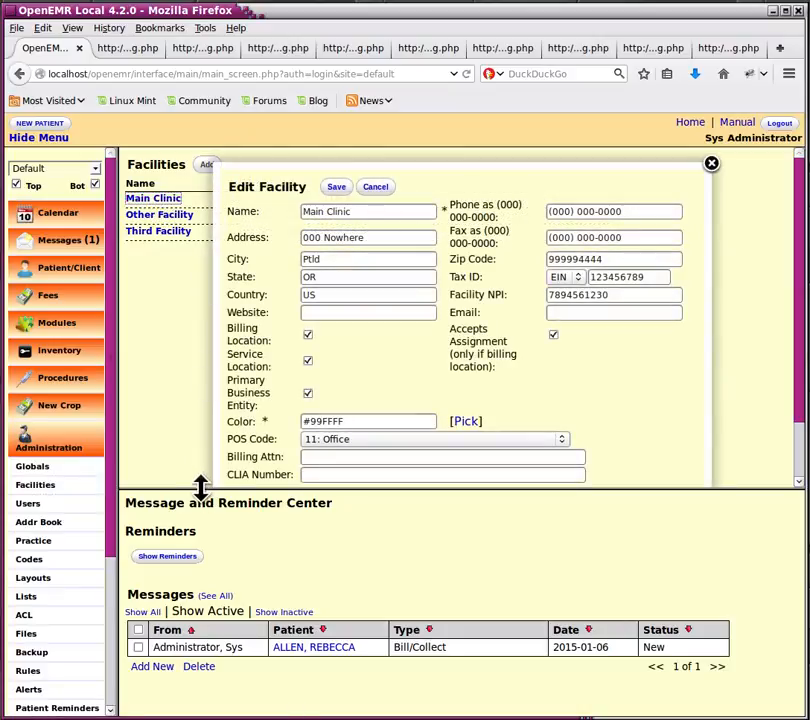
drag(203, 486, 252, 636)
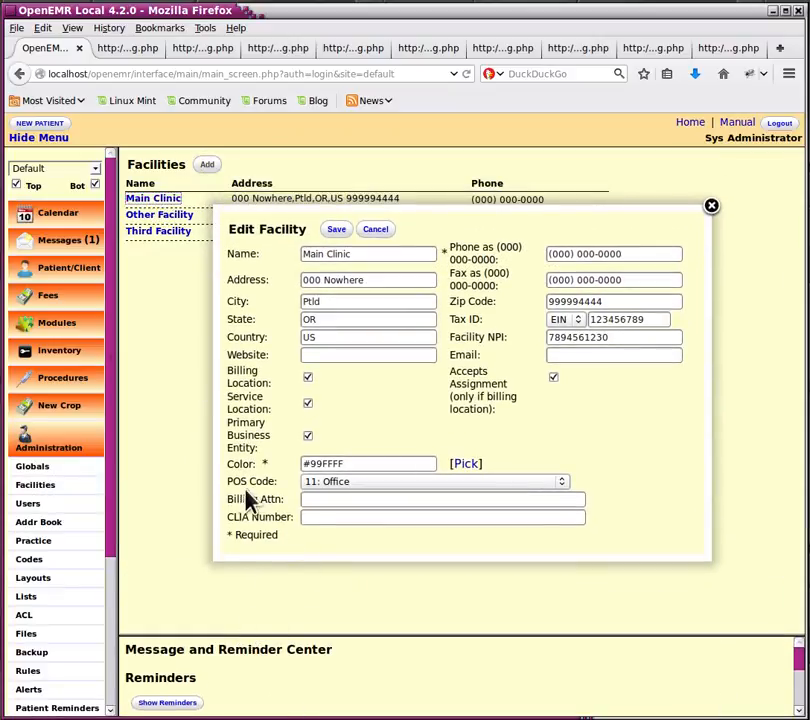
click(392, 482)
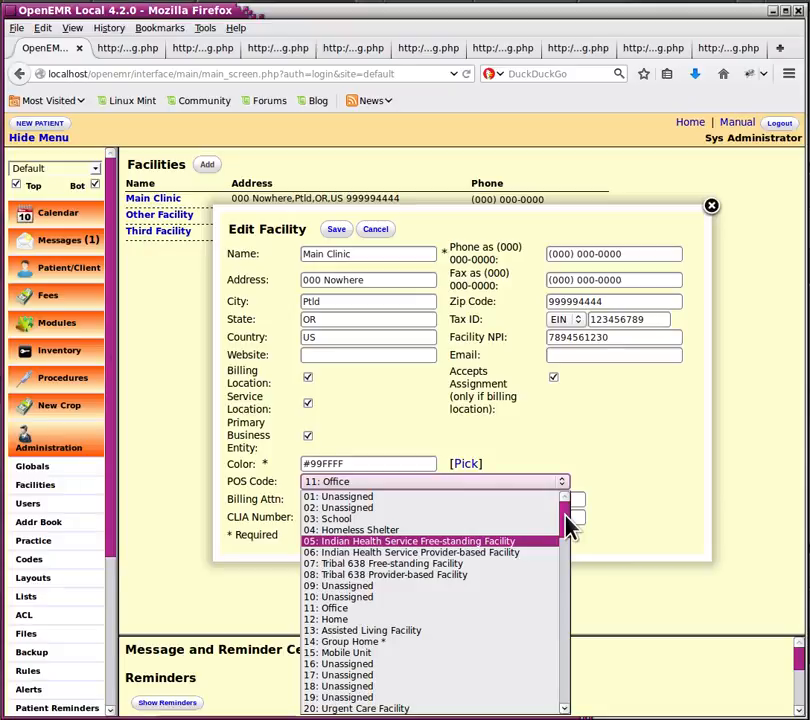
drag(567, 525, 566, 552)
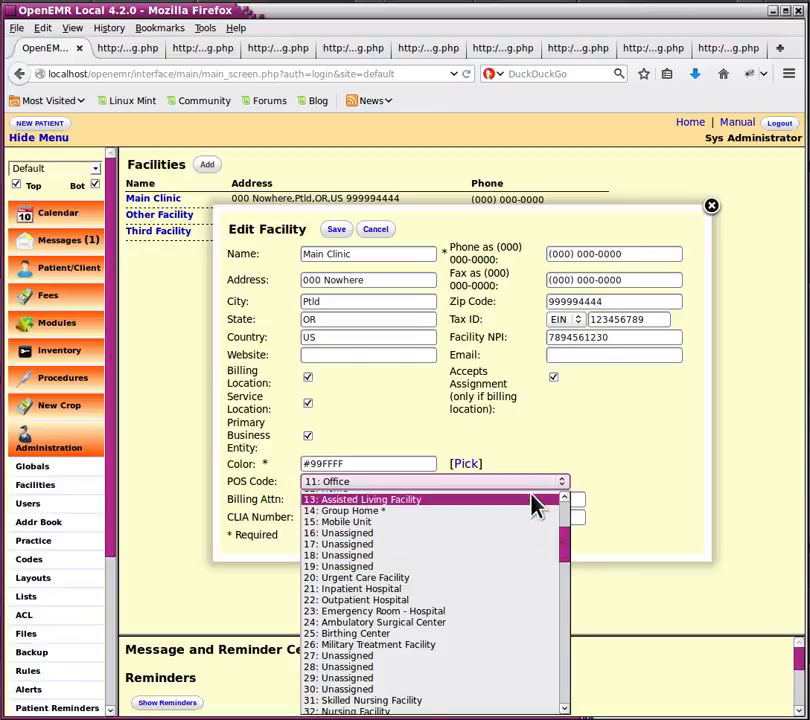
key(Escape)
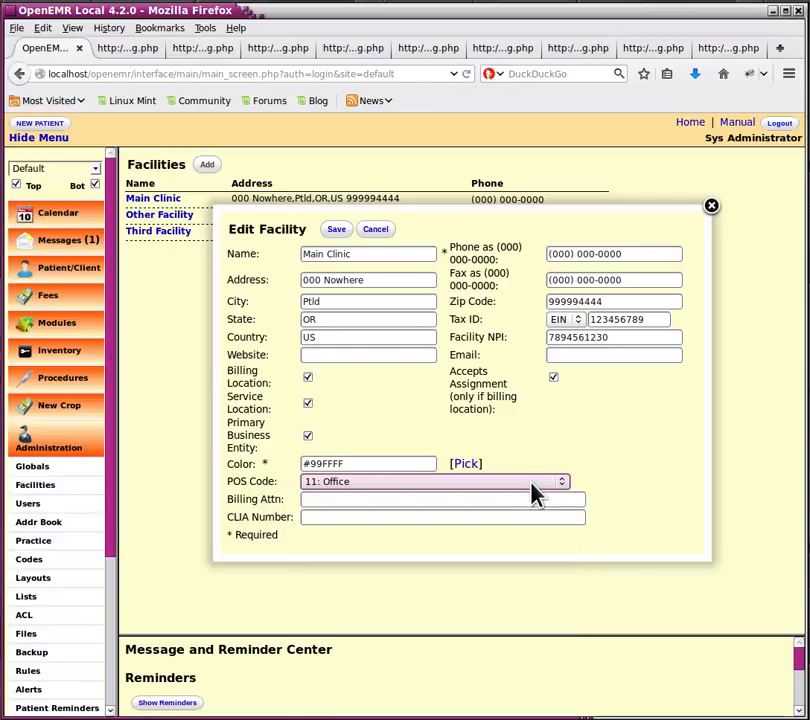
click(336, 230)
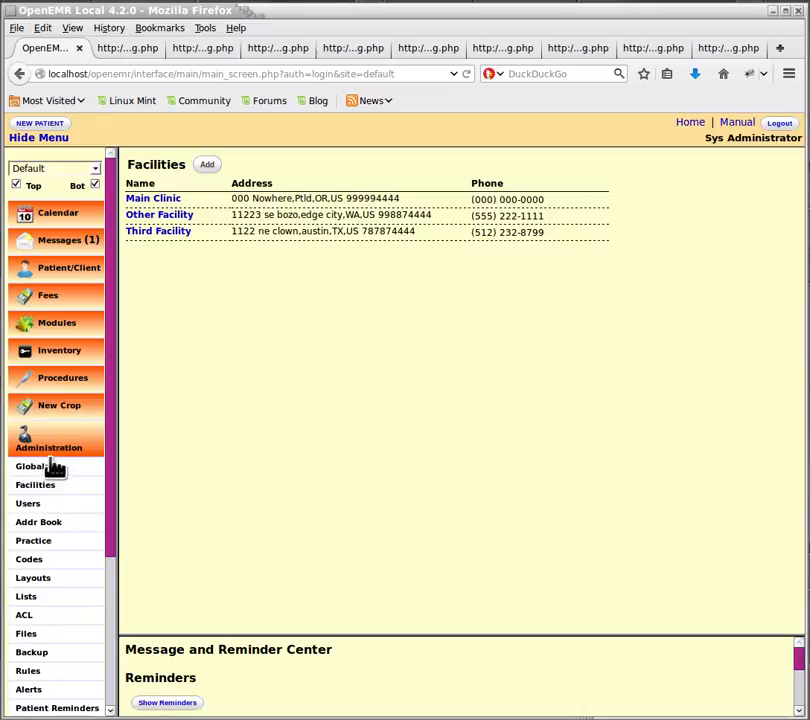
In the practice's X12 partner settings, set Backyard Billing Company's version to 005010X222A1 and save the partner
click(27, 542)
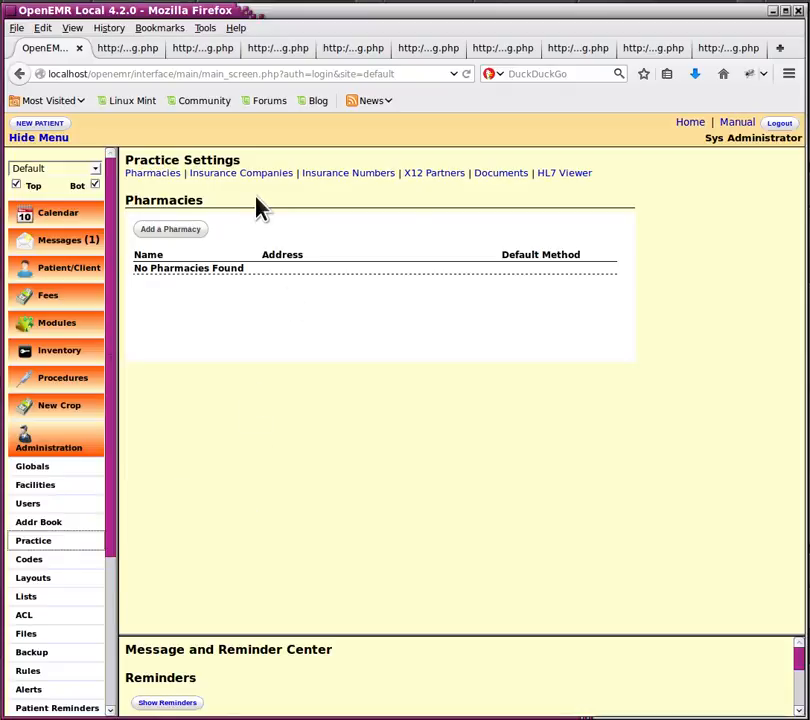
click(440, 174)
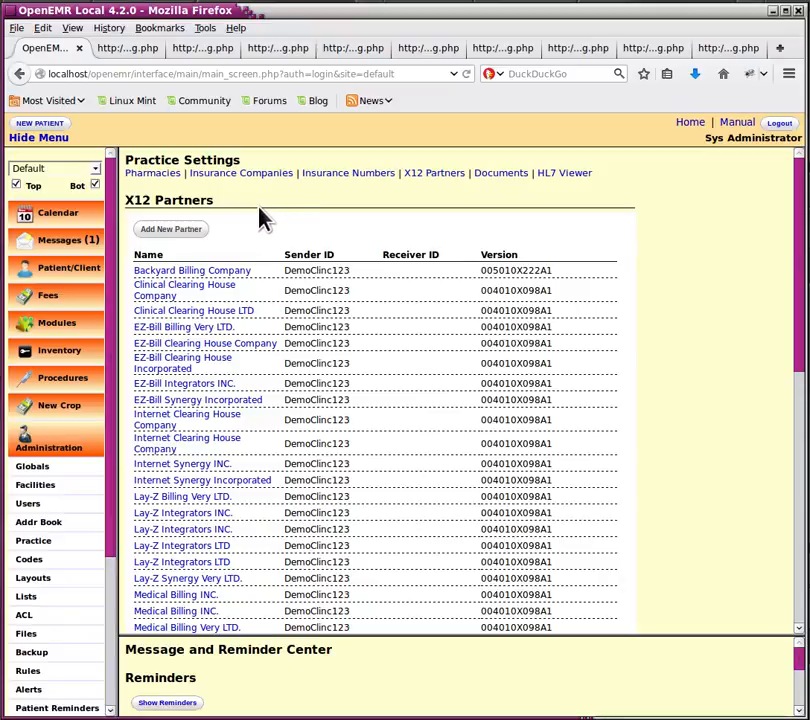
click(226, 274)
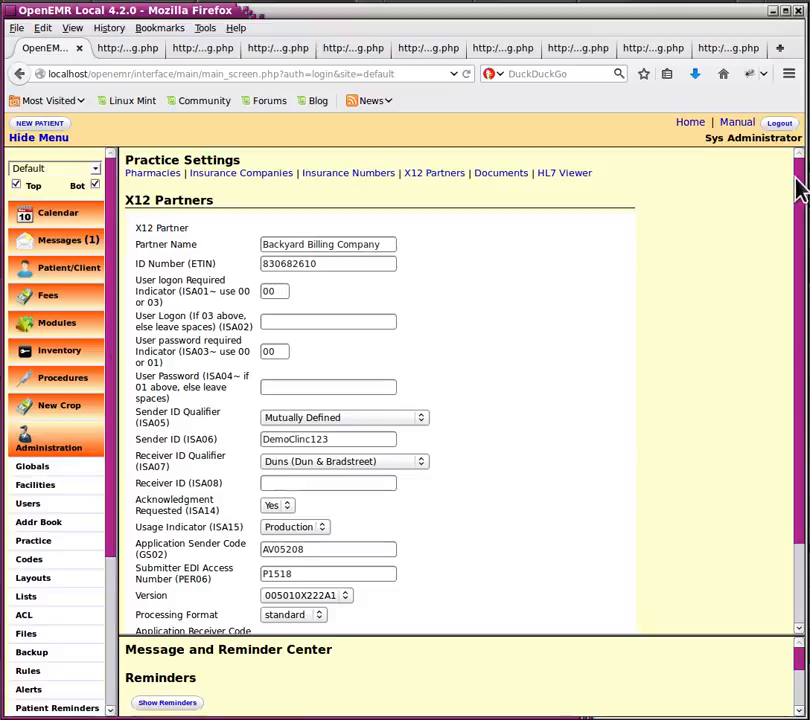
drag(797, 181, 774, 271)
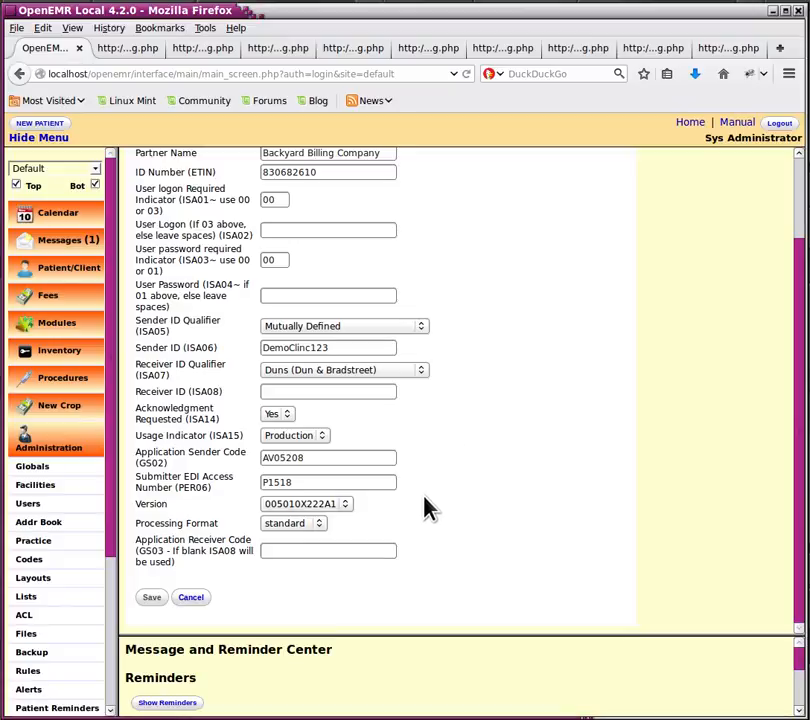
click(347, 505)
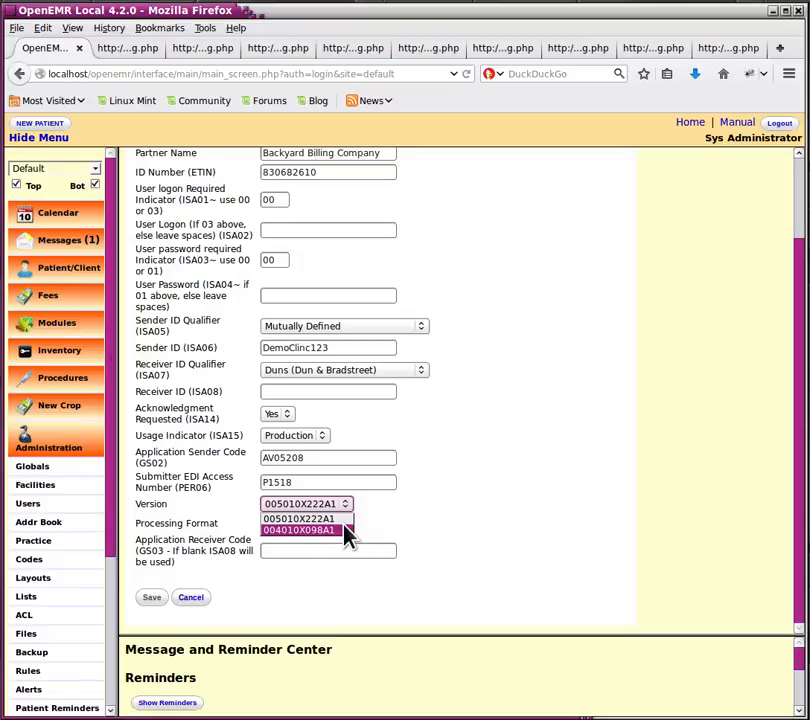
click(347, 520)
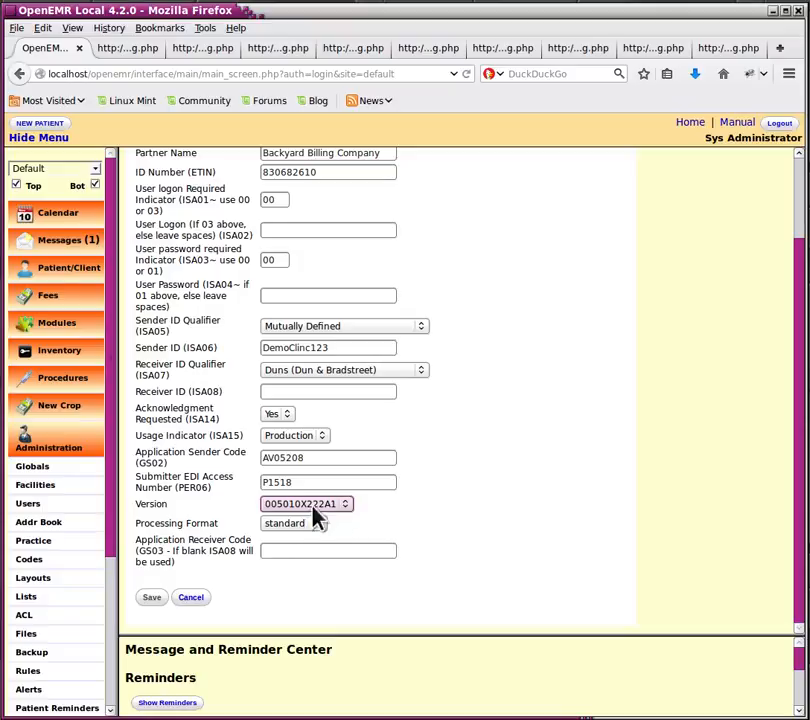
click(156, 603)
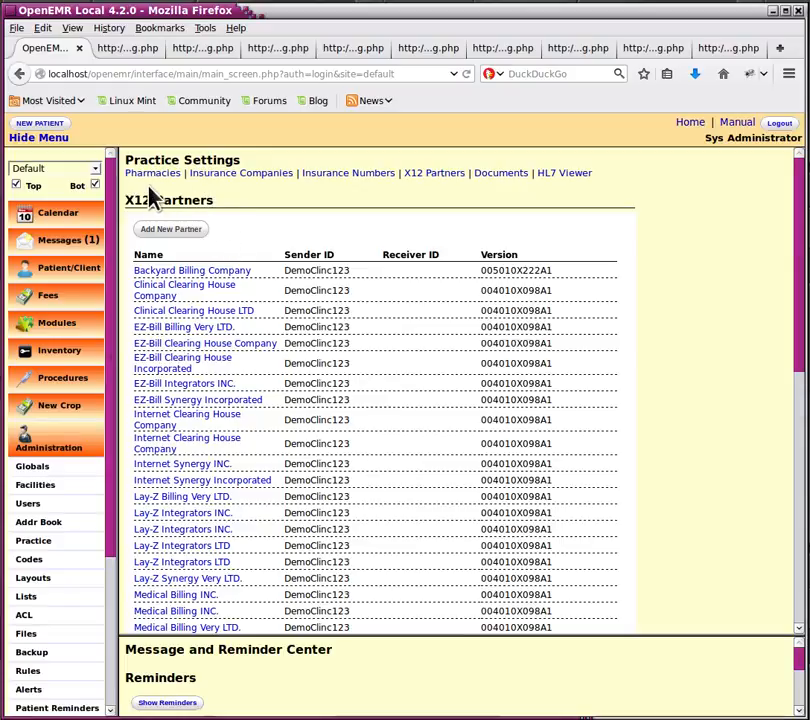
Open the insurance company Blue Shield Very, keep Backyard Billing Company as its default X12 partner and save
click(248, 176)
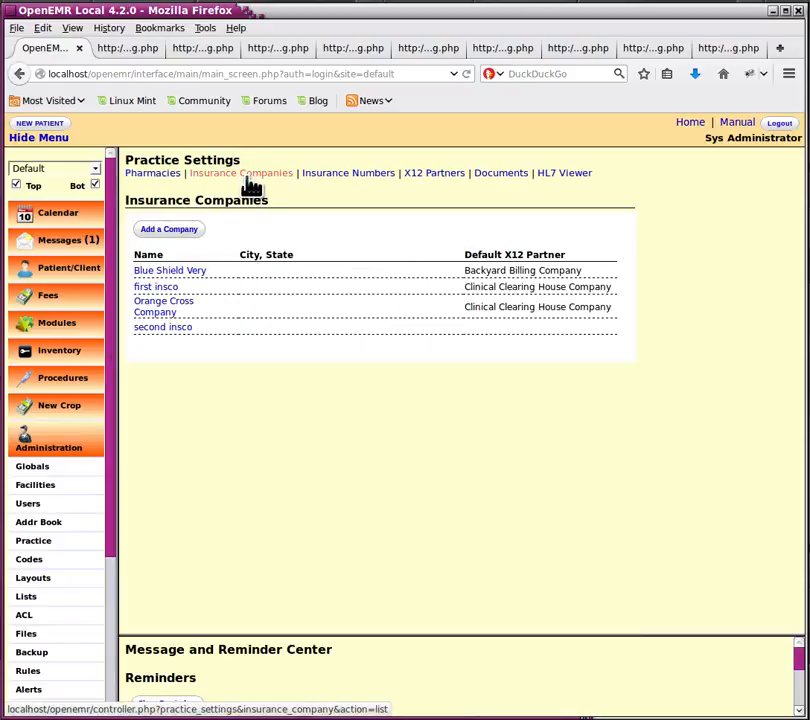
click(198, 276)
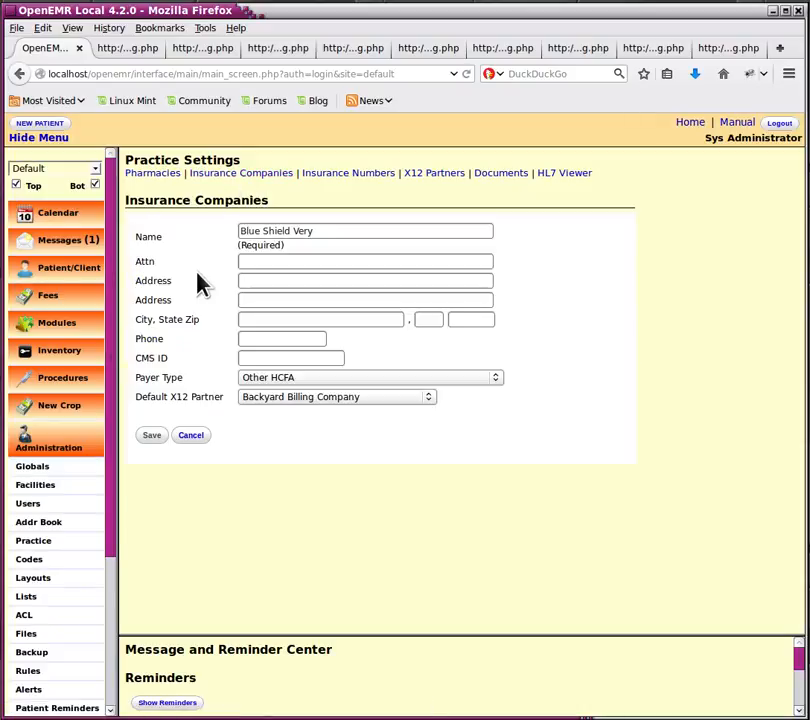
click(369, 399)
click(371, 400)
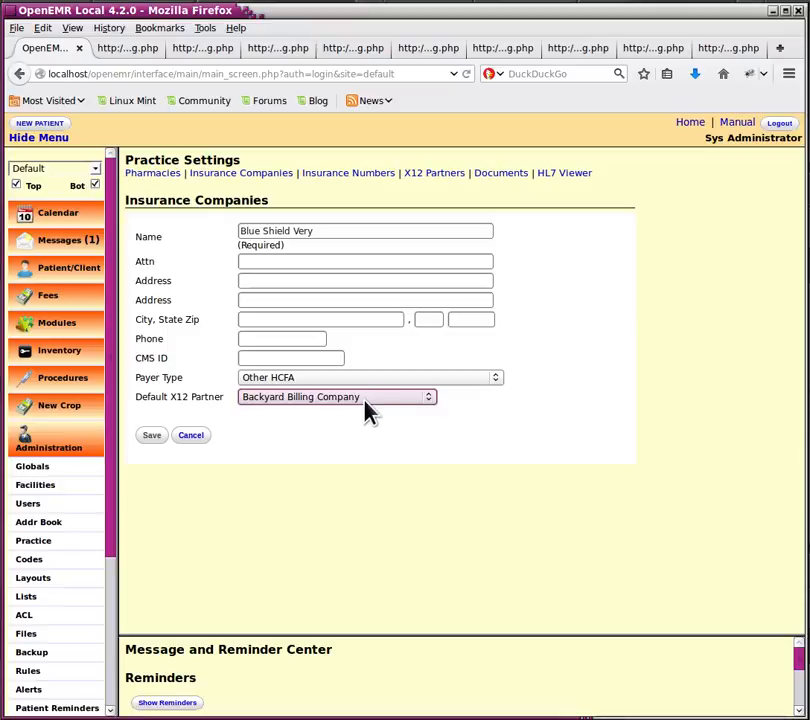
click(152, 436)
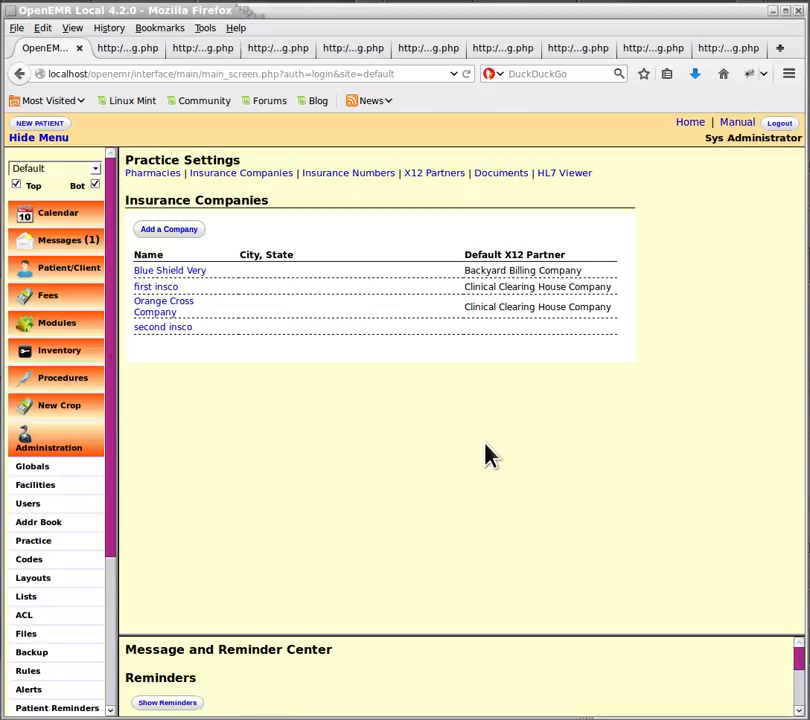
Log out of the administrator account and log in with the third saved username
click(779, 123)
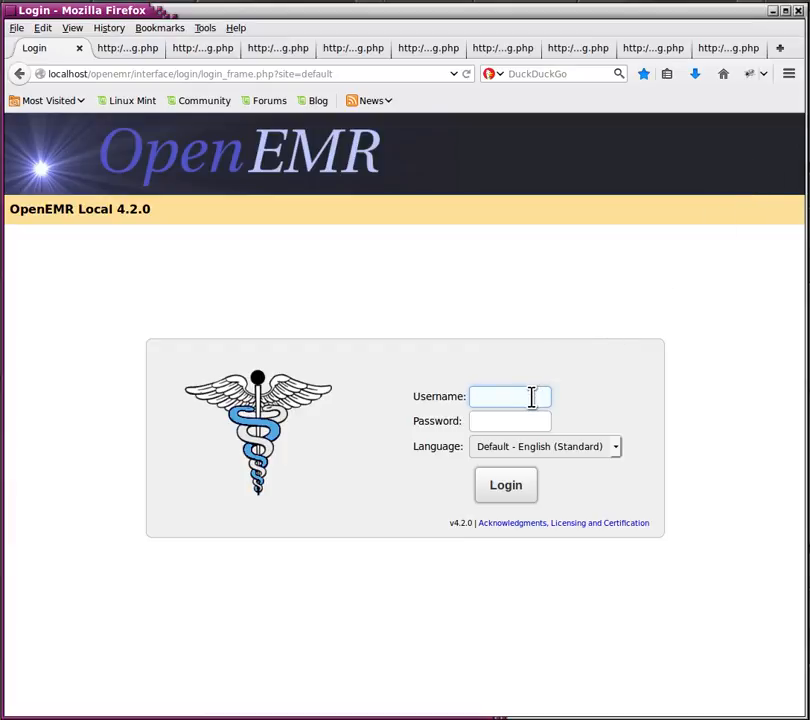
click(530, 399)
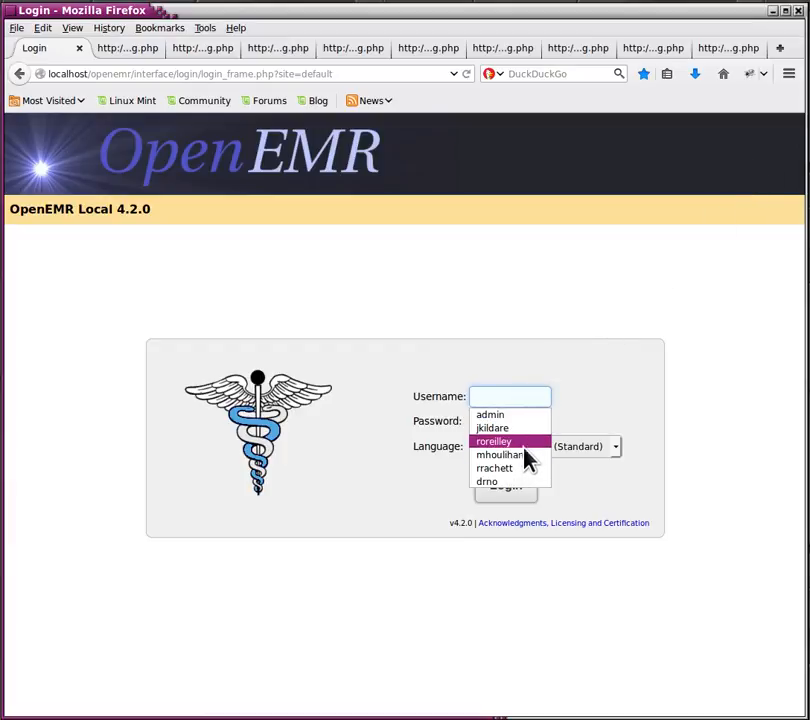
click(524, 443)
click(508, 487)
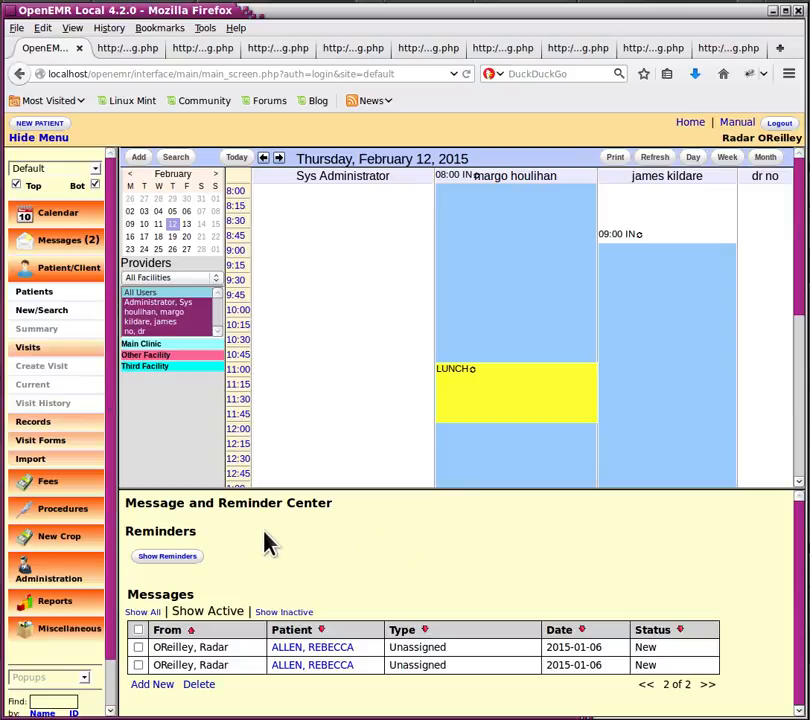
Open the Billing Manager, enlarge its pane and select the Date of Service = Today entry in the current criteria
click(70, 490)
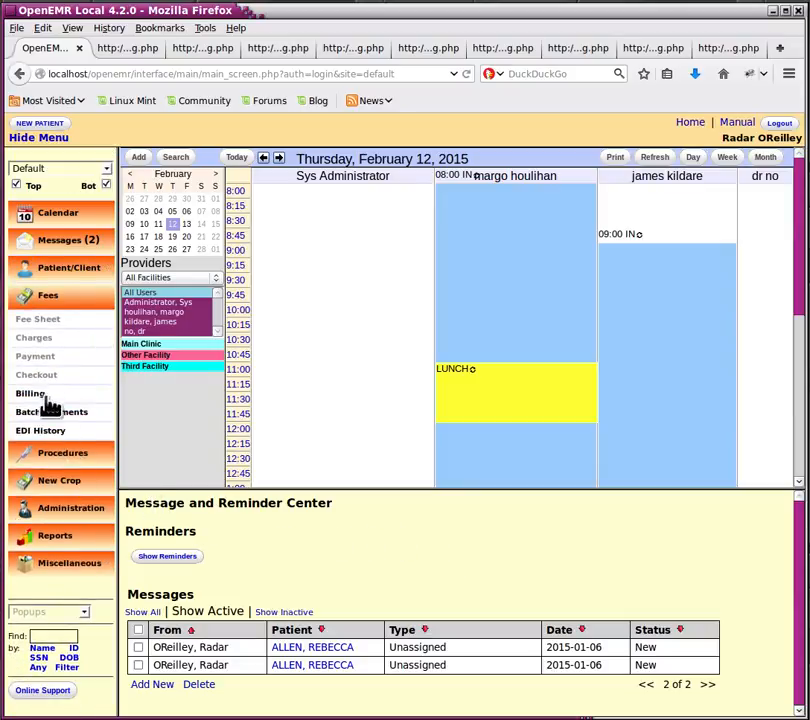
click(42, 400)
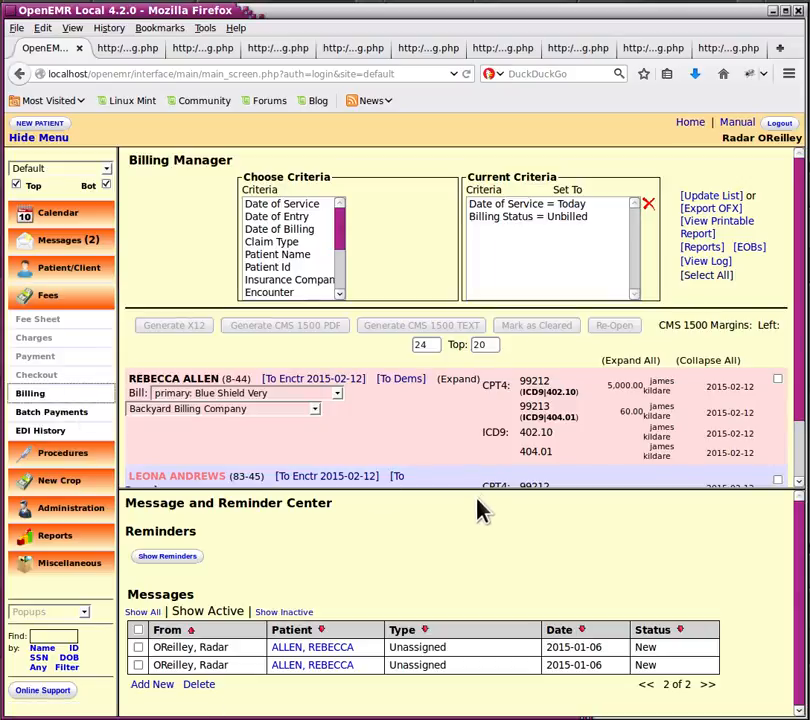
drag(483, 487, 510, 622)
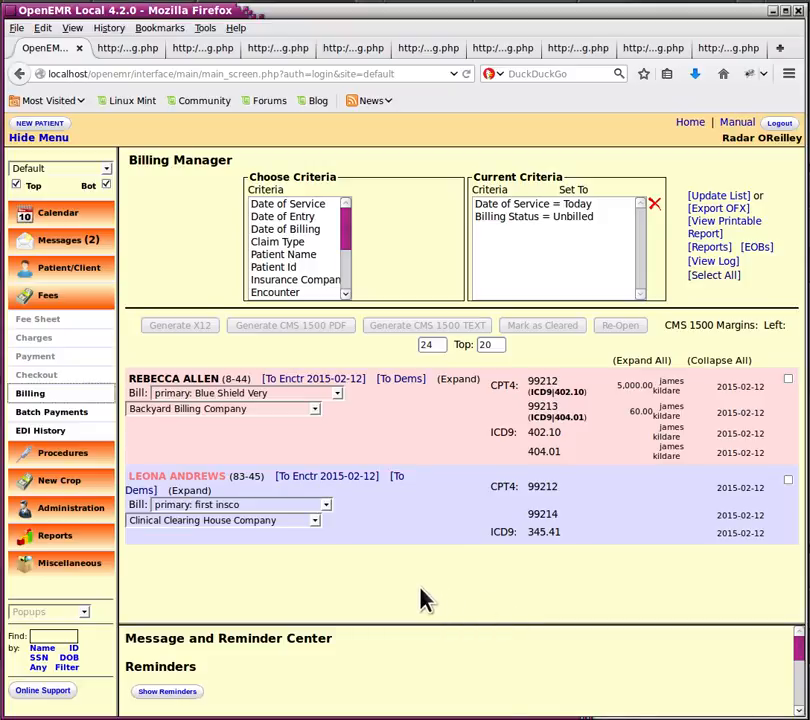
click(543, 258)
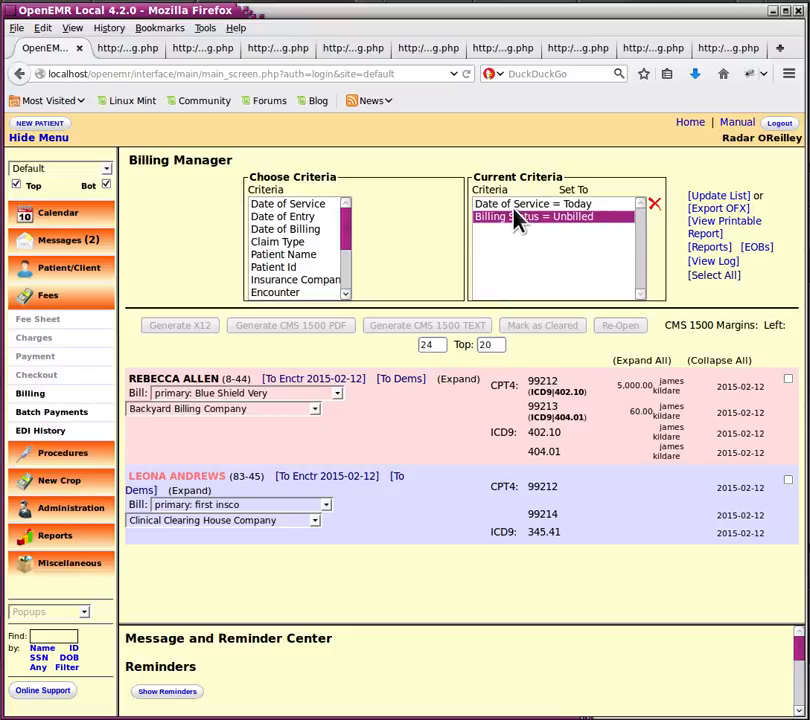
click(600, 204)
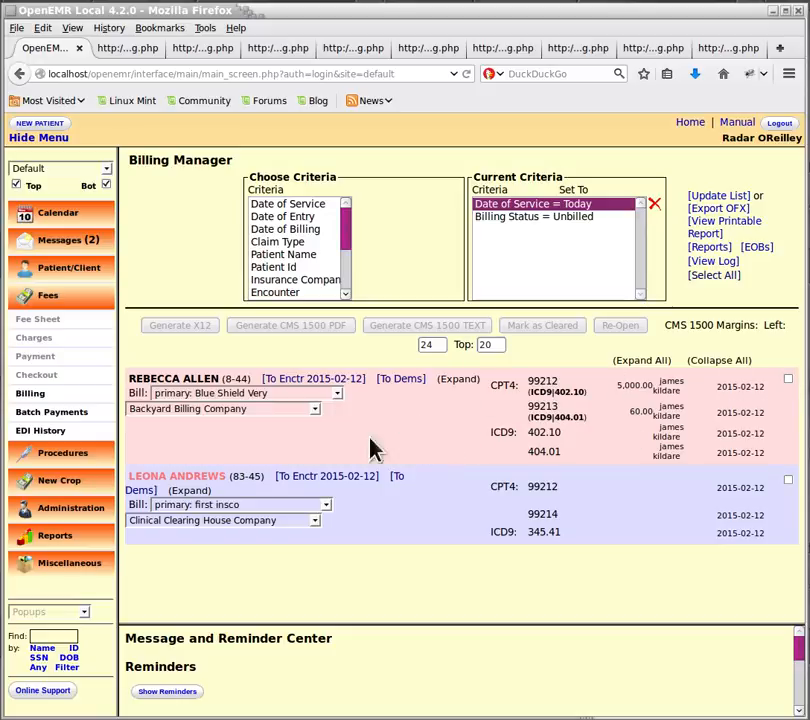
Review the first claim's payer choices, X12 partner choices and the ICD9 justification under CPT4 code 99212
click(338, 394)
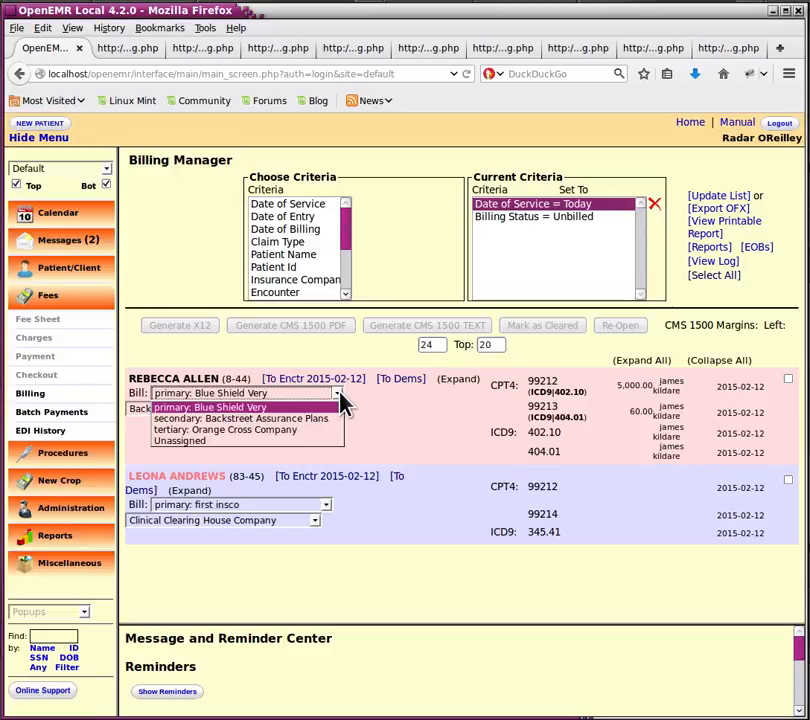
click(339, 394)
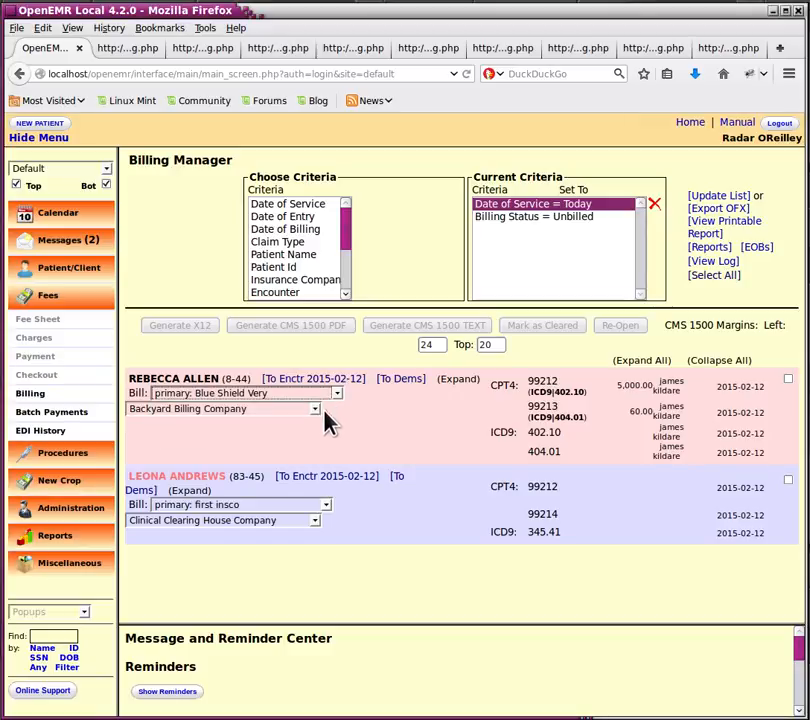
click(316, 409)
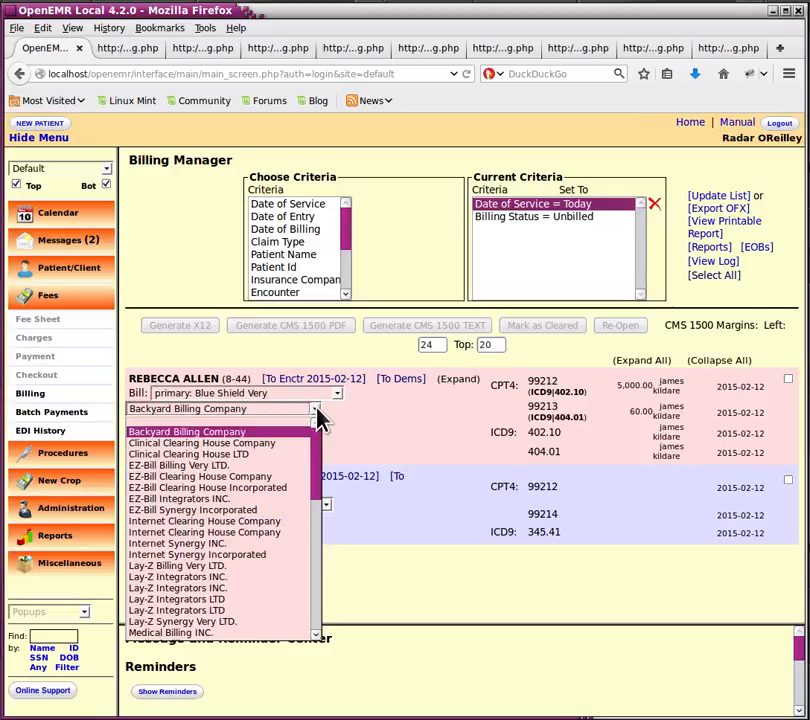
click(316, 410)
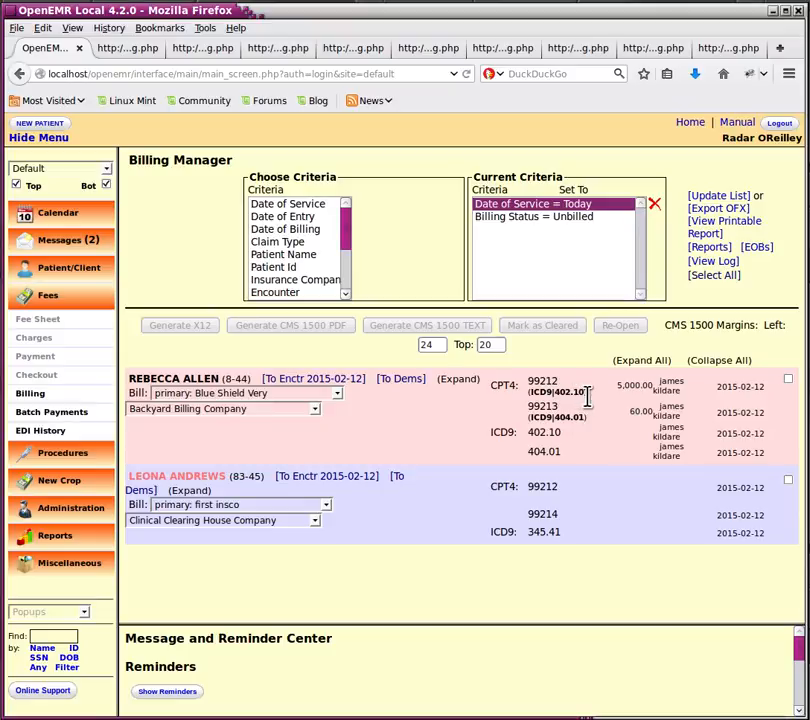
drag(586, 394, 535, 392)
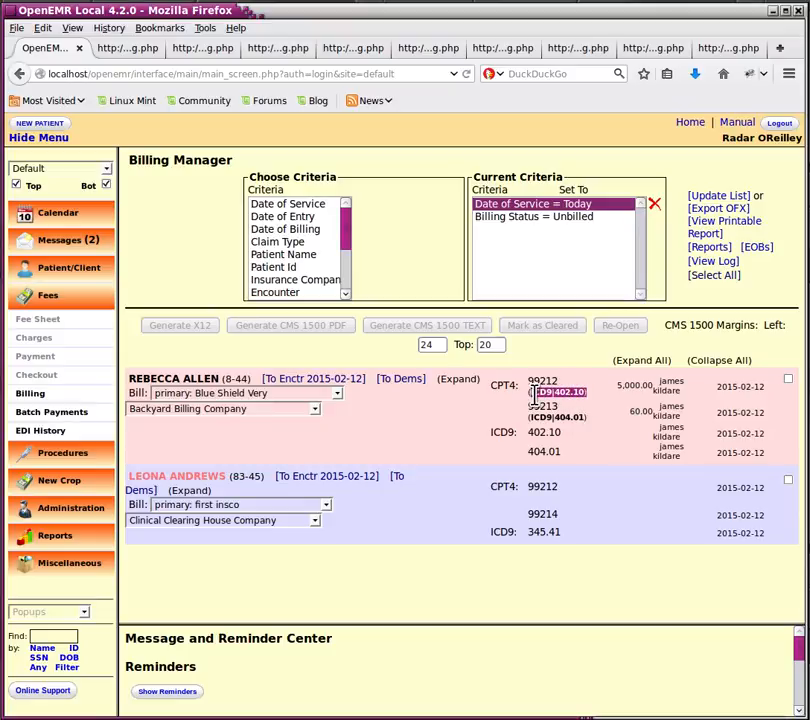
click(588, 422)
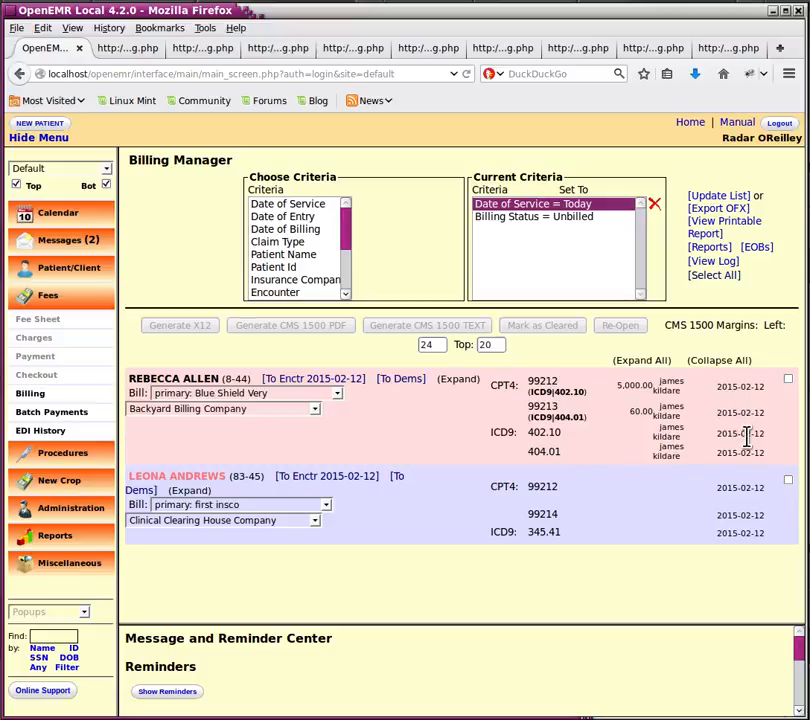
Mark the first claim, billed to primary insurer Blue Shield Very, for claim generation
click(788, 380)
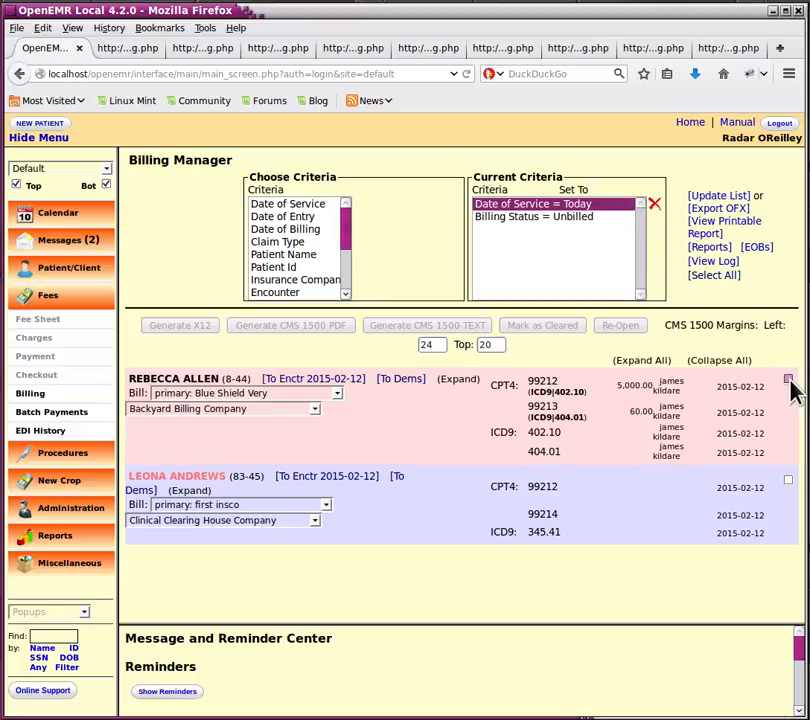
click(788, 380)
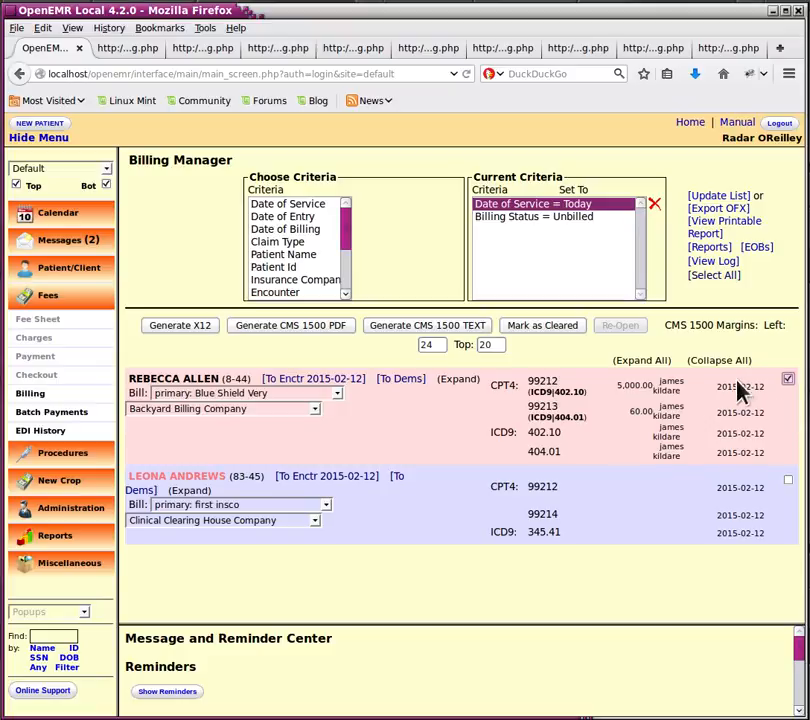
click(178, 334)
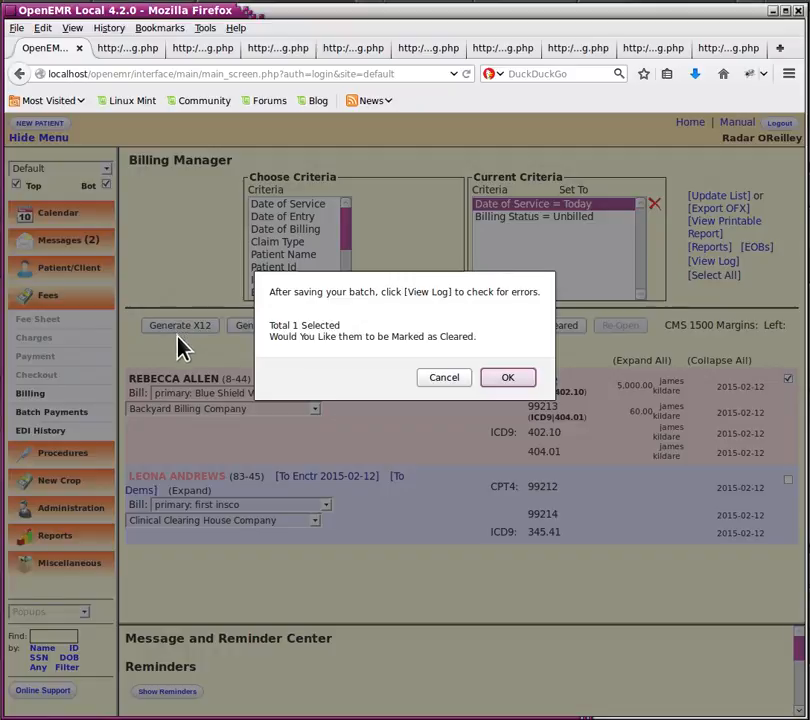
click(515, 384)
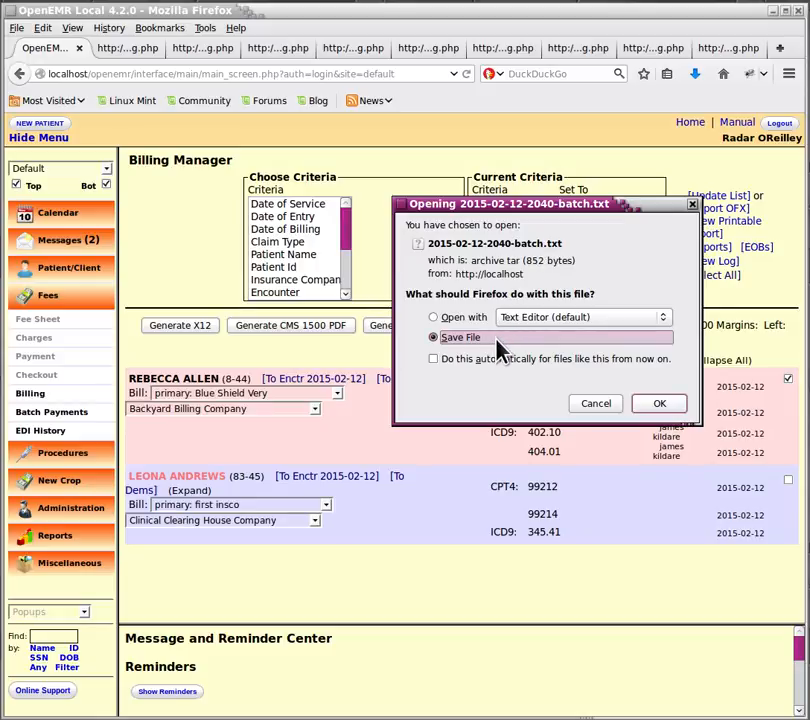
click(661, 408)
click(659, 408)
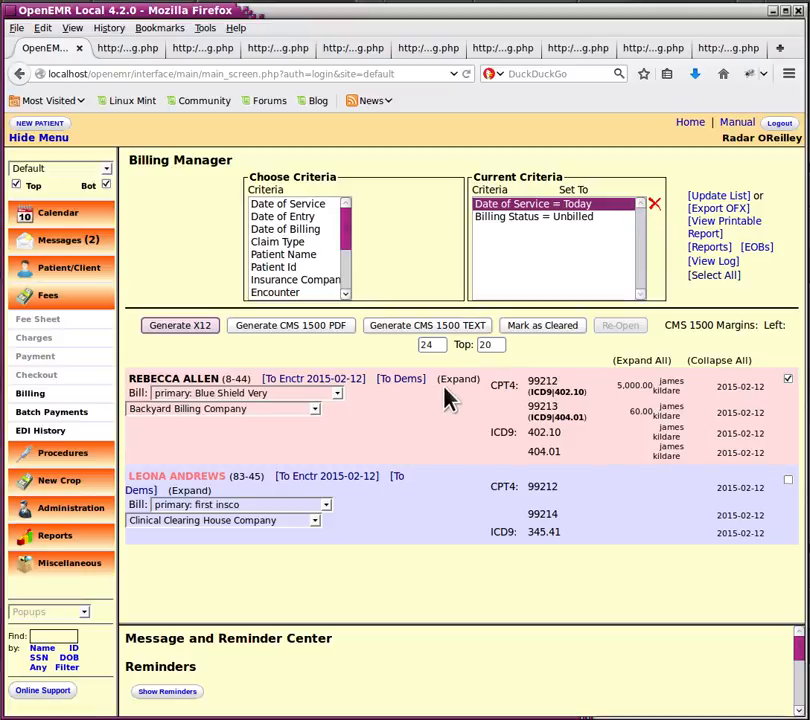
Check the newest entry in the billing log for claim errors and return to the Billing Manager
click(731, 272)
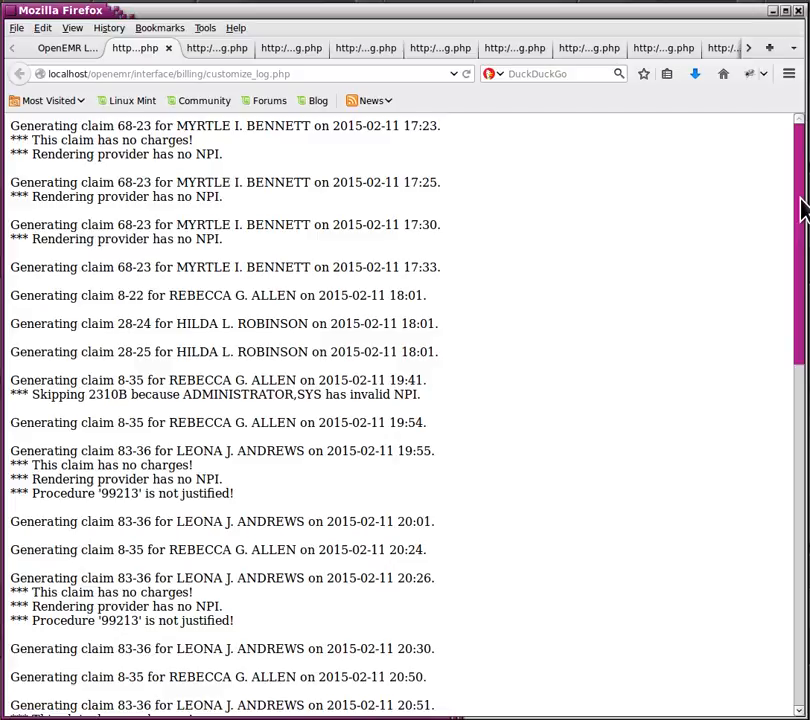
drag(801, 200, 805, 547)
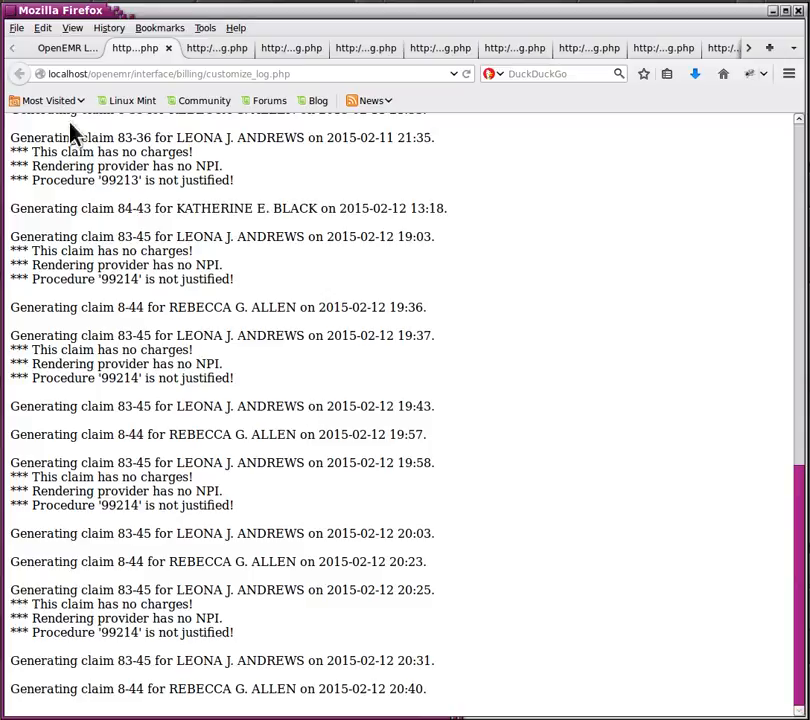
click(70, 50)
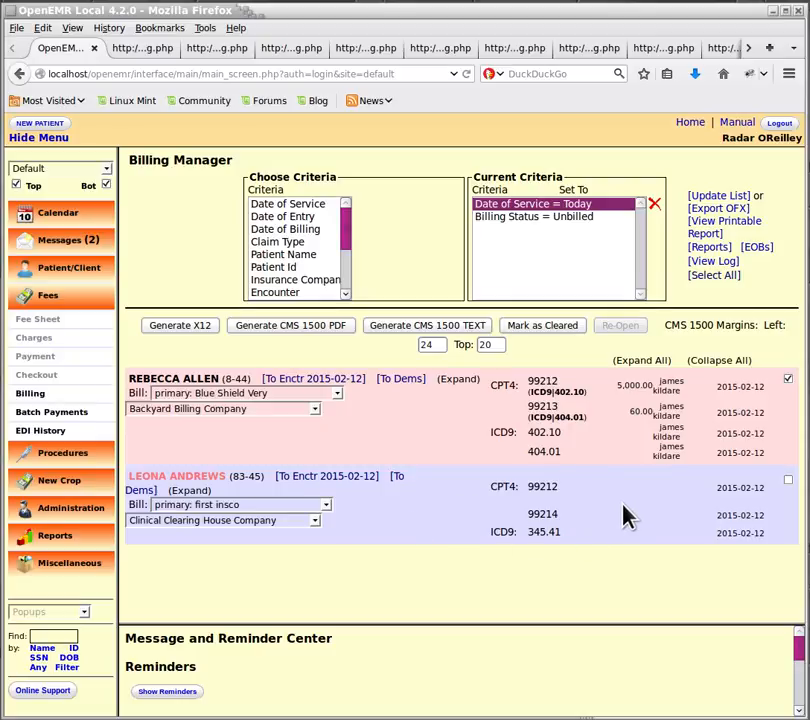
click(788, 480)
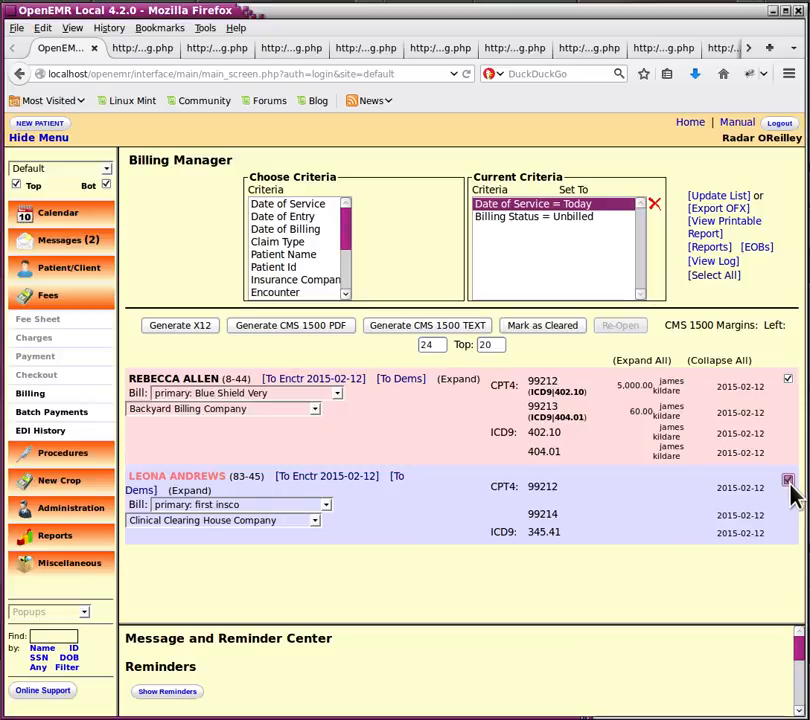
click(788, 380)
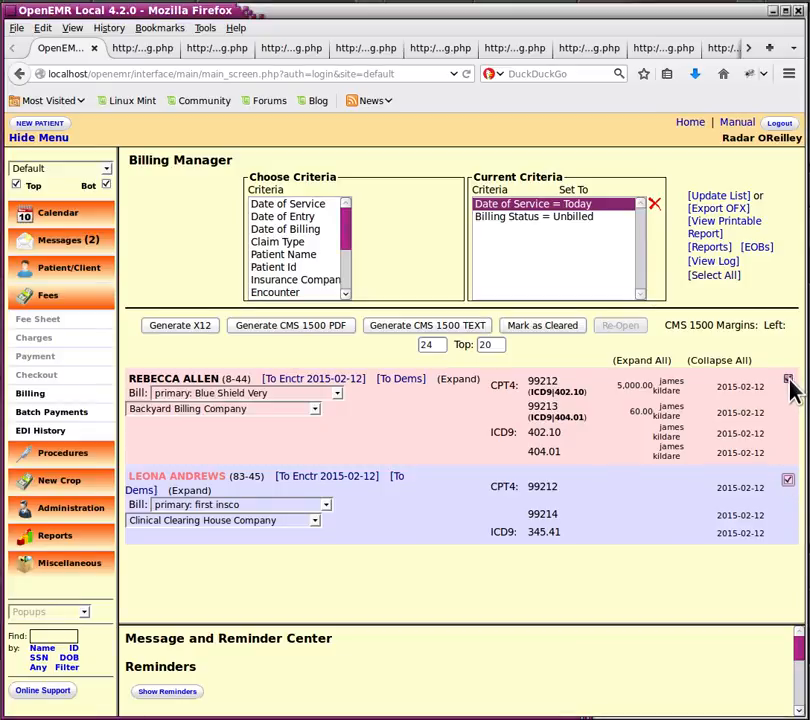
click(788, 480)
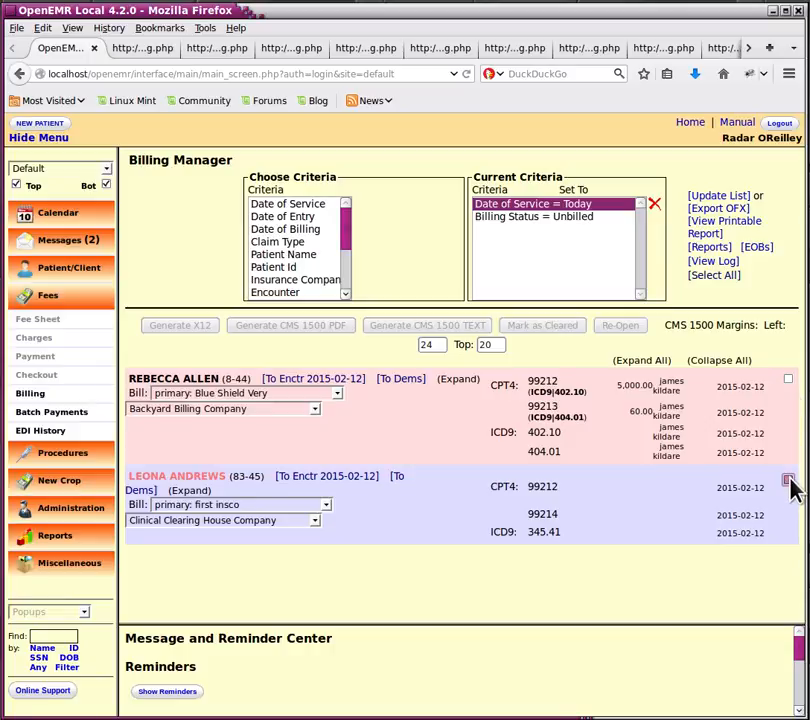
click(788, 481)
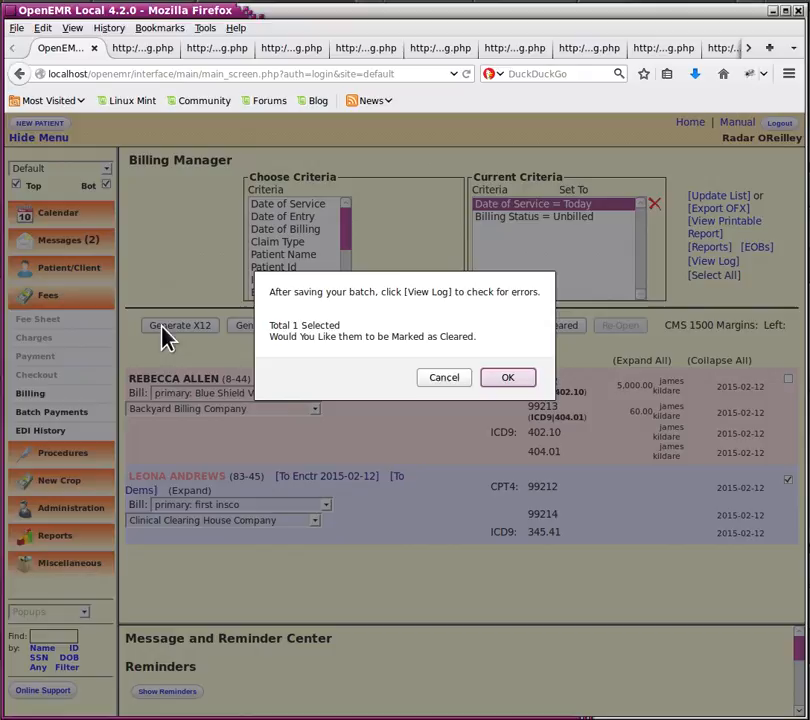
click(508, 385)
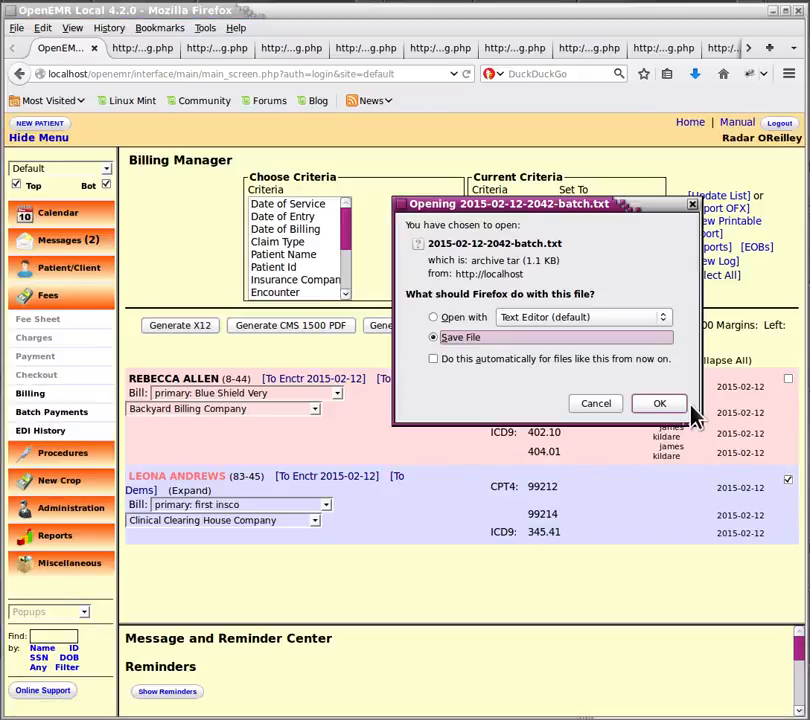
click(662, 405)
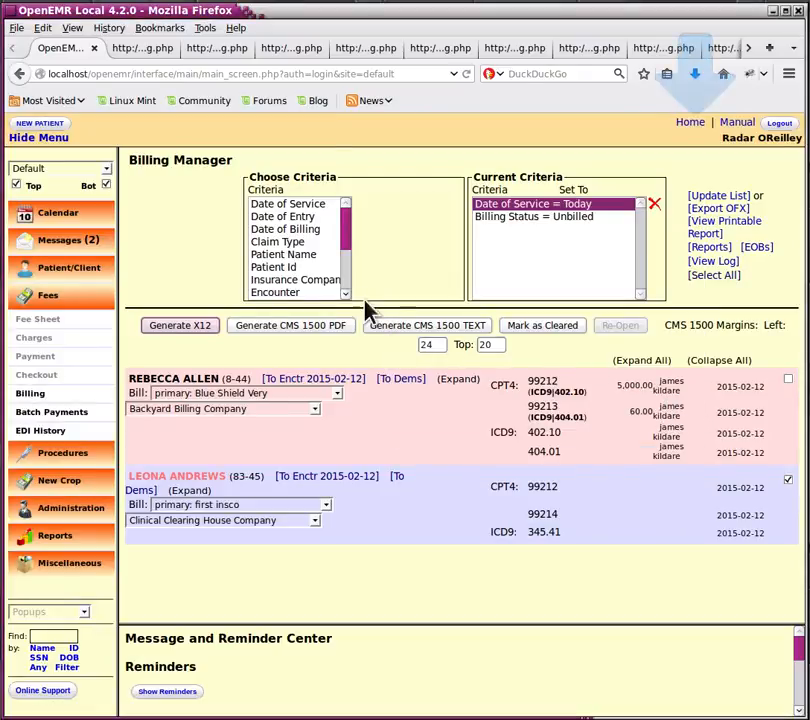
Review the errors logged for the 20:42 claim generation in the billing log and return to the Billing Manager
click(733, 264)
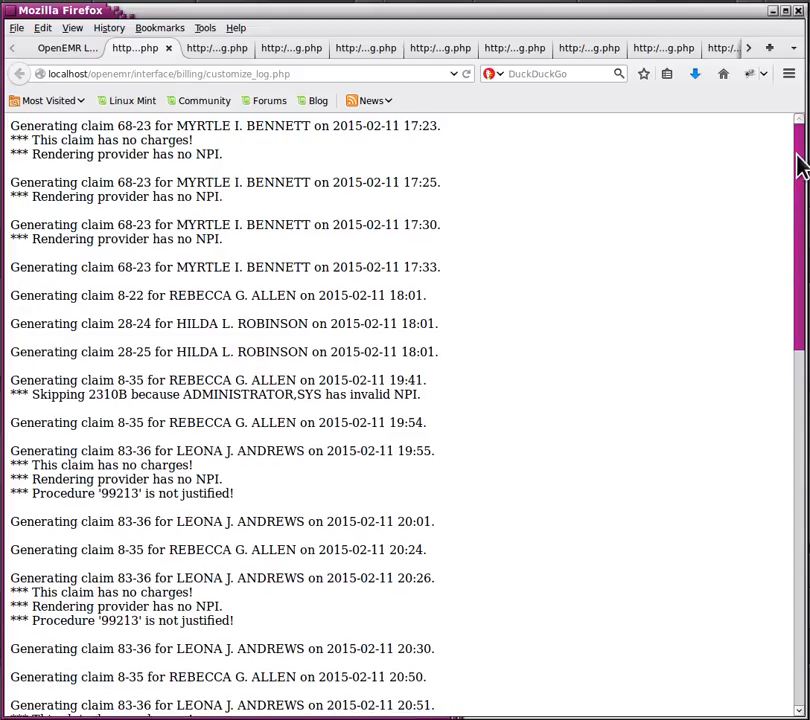
drag(800, 165, 800, 525)
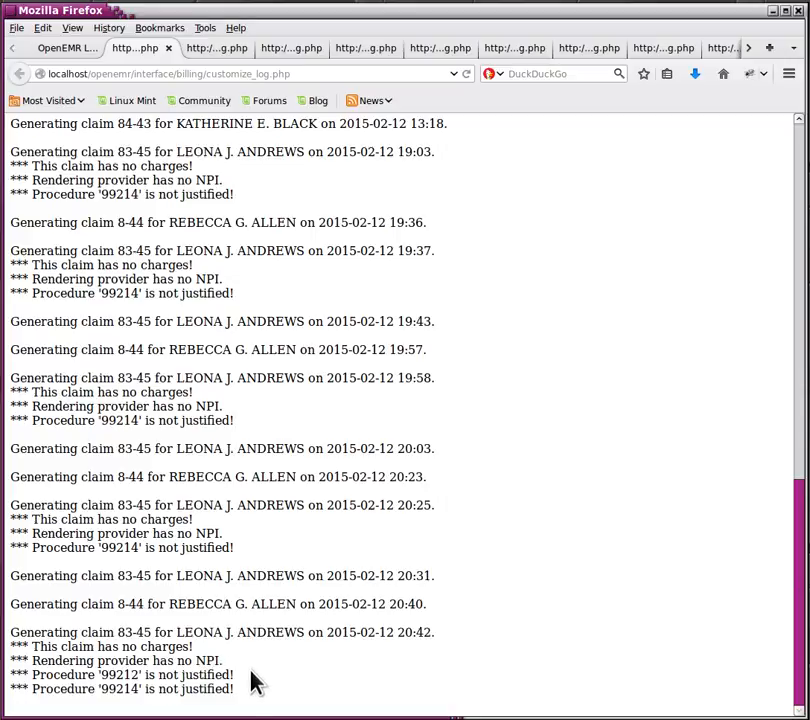
drag(12, 634, 372, 710)
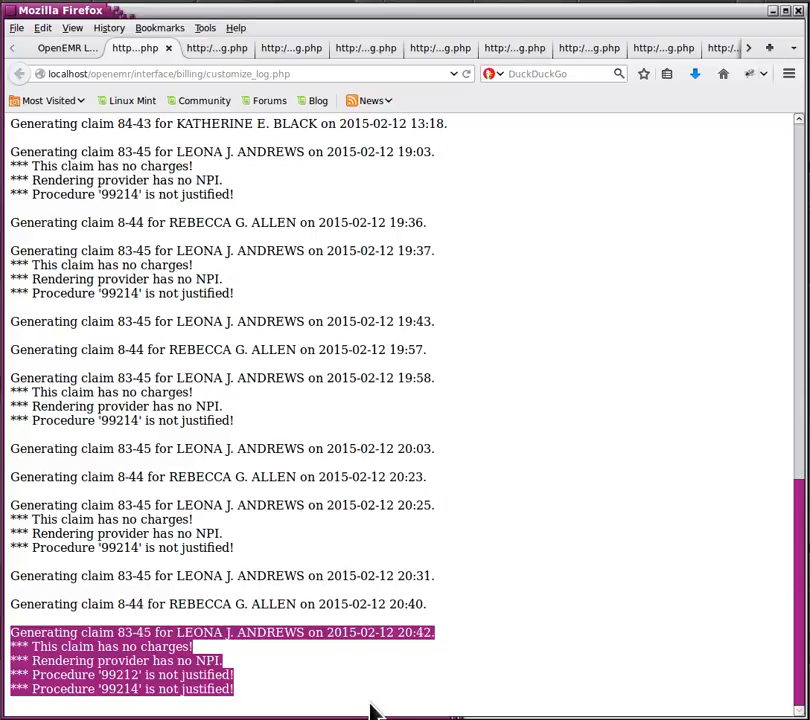
click(378, 700)
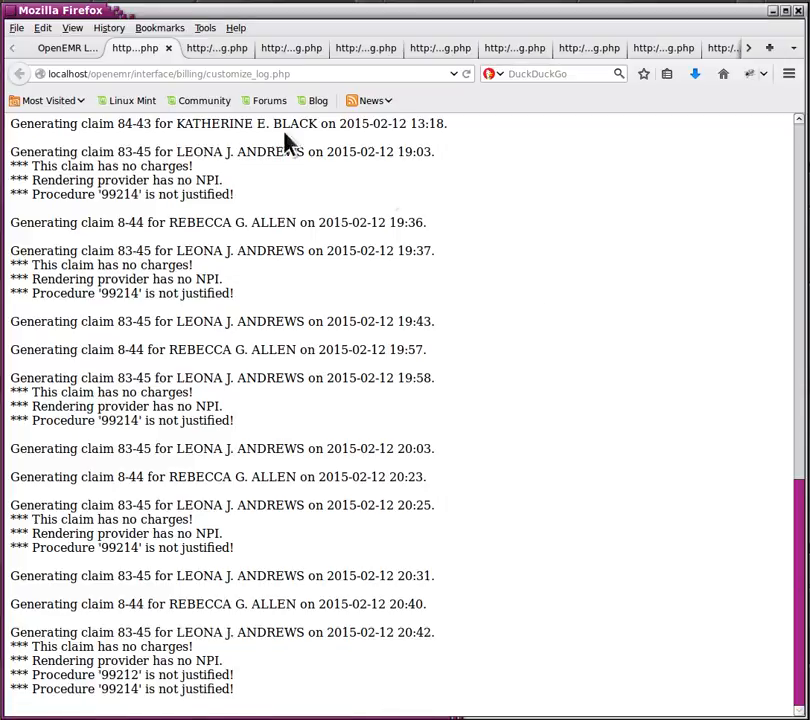
click(44, 49)
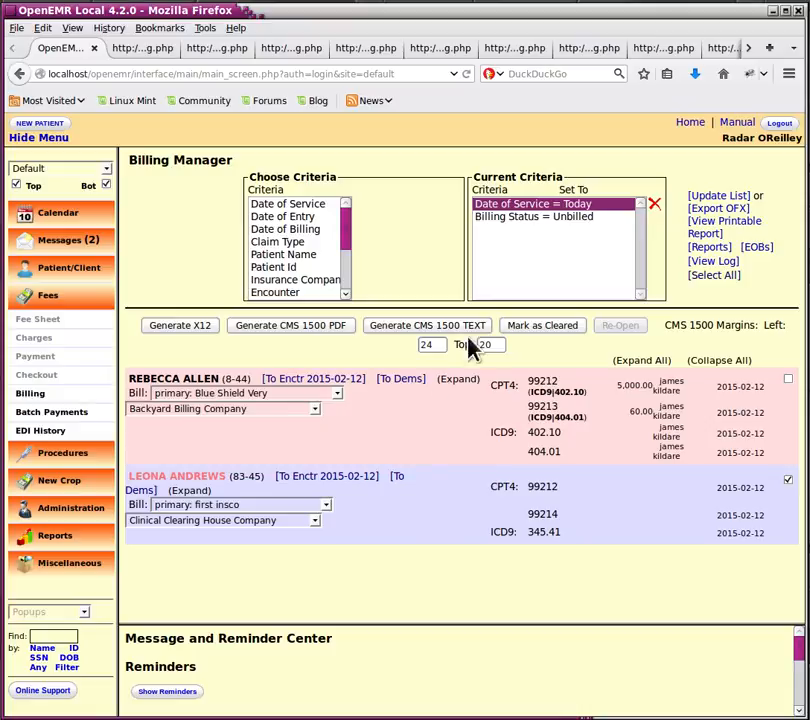
Replace the Billing Status = Unbilled criterion with Billing Status = Billed and update the claim list
click(525, 256)
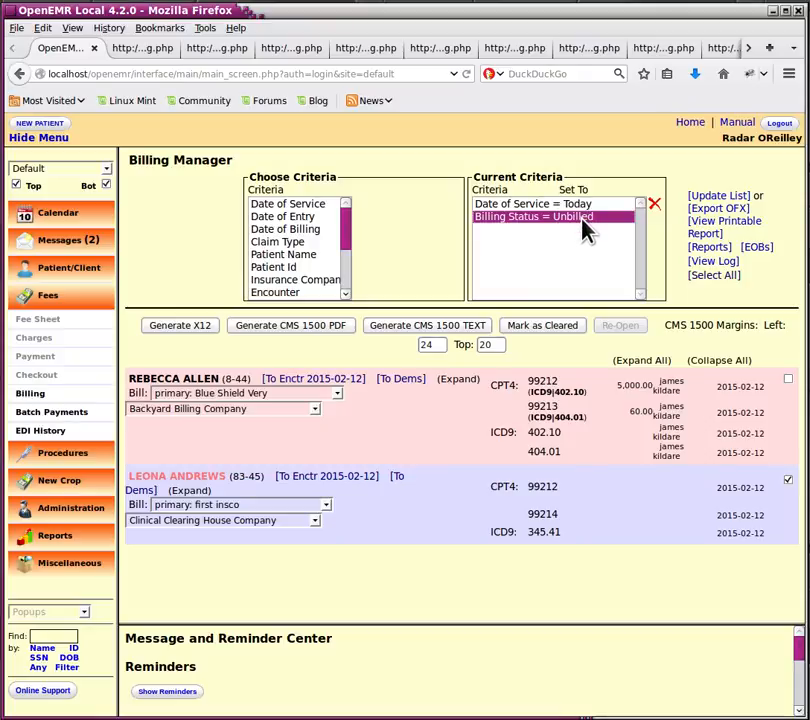
click(655, 205)
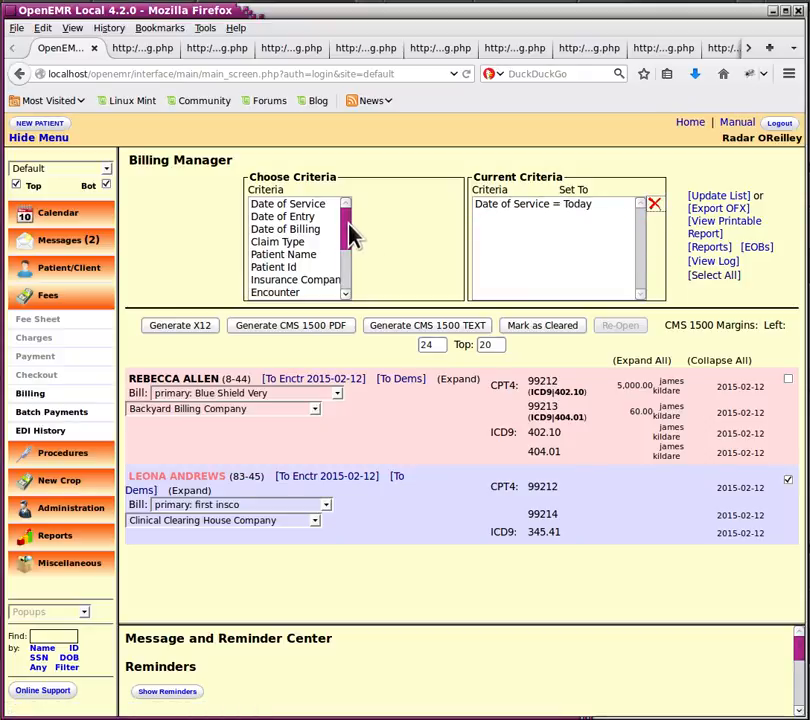
drag(350, 235, 347, 280)
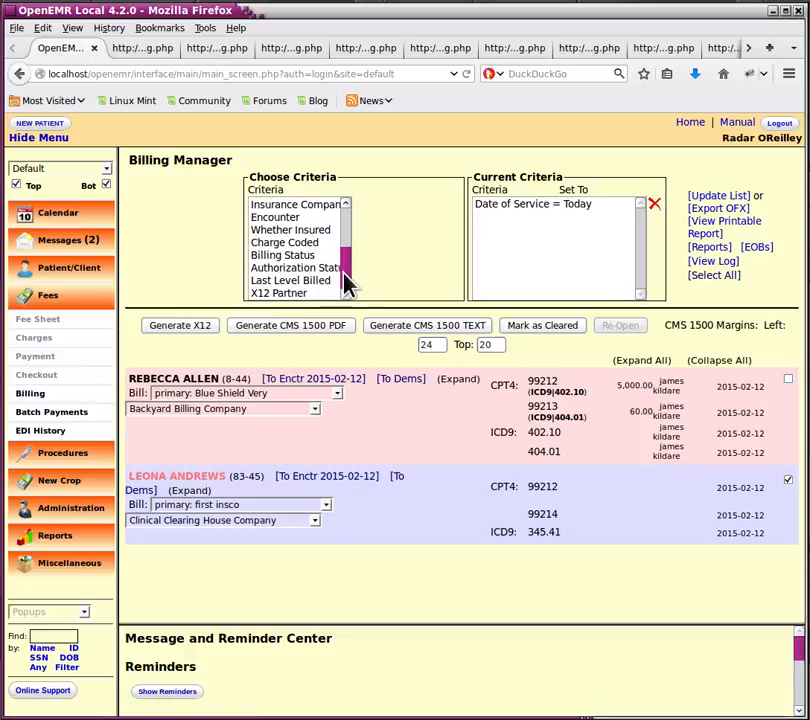
click(306, 256)
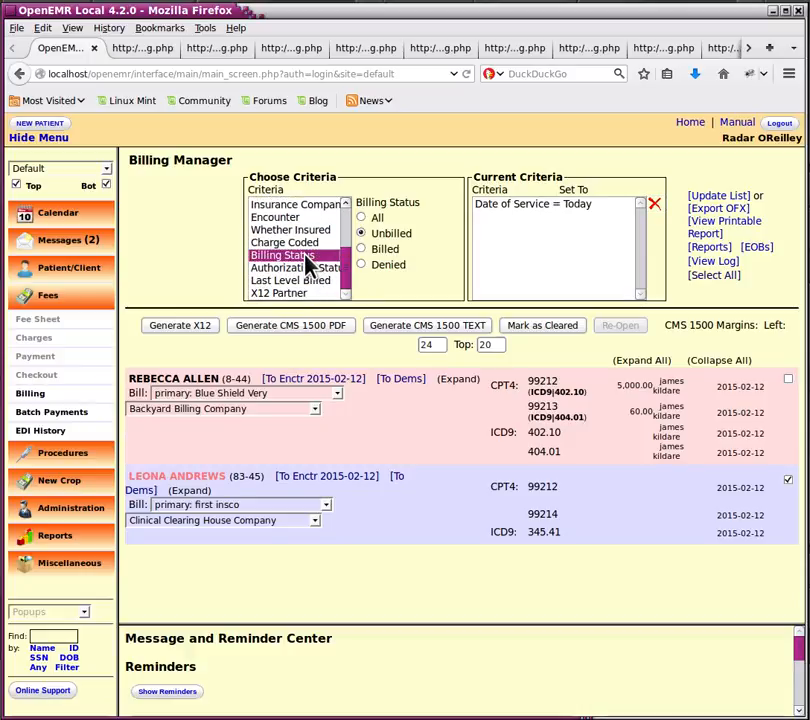
click(362, 250)
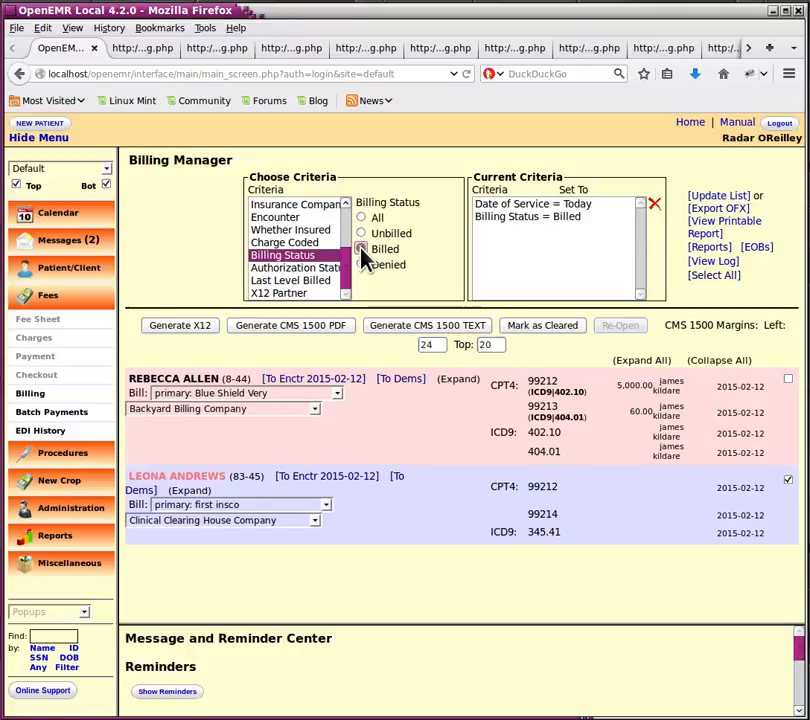
click(541, 265)
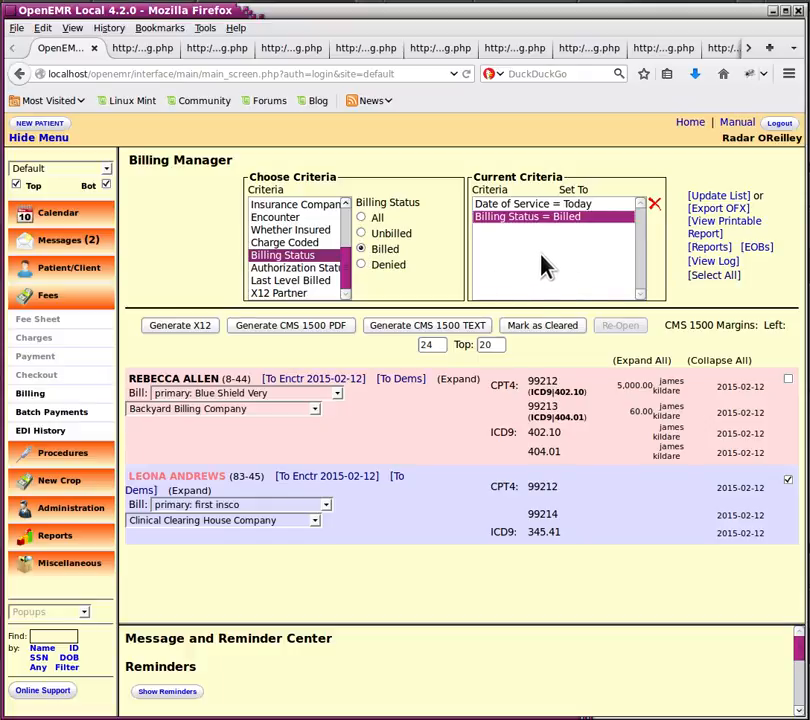
click(720, 200)
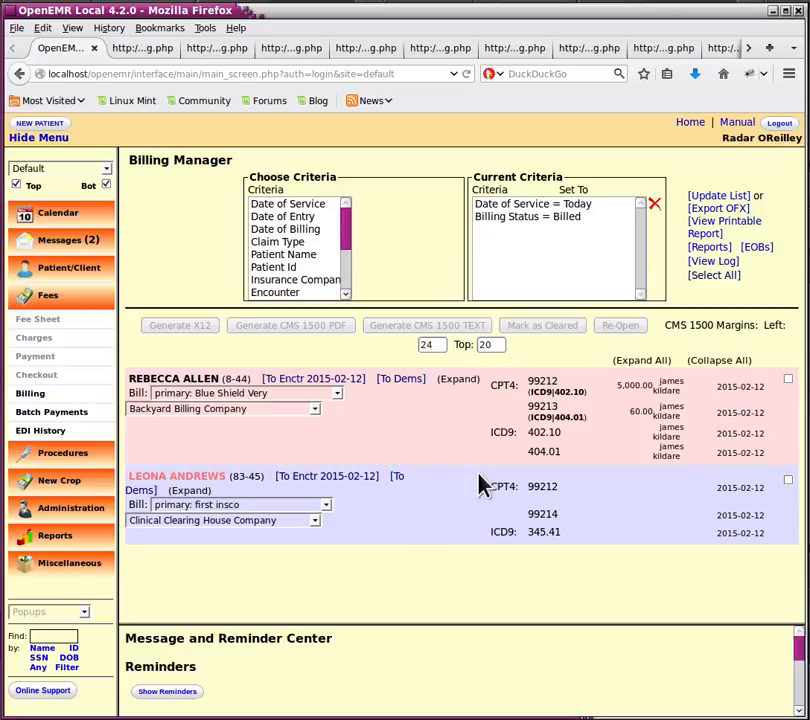
Re-open the billed first insco claim and return to the Billing Manager's unbilled list
click(788, 481)
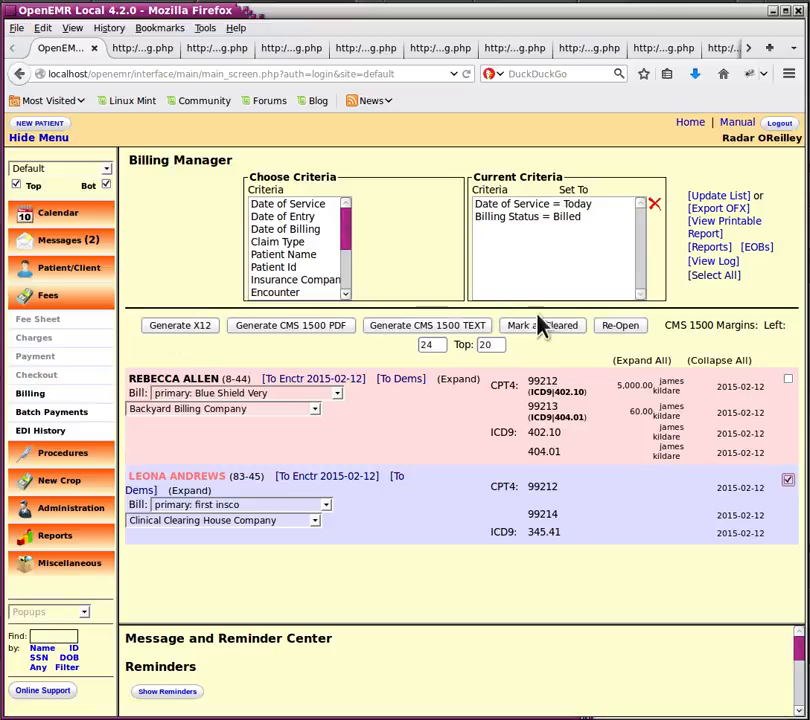
click(622, 331)
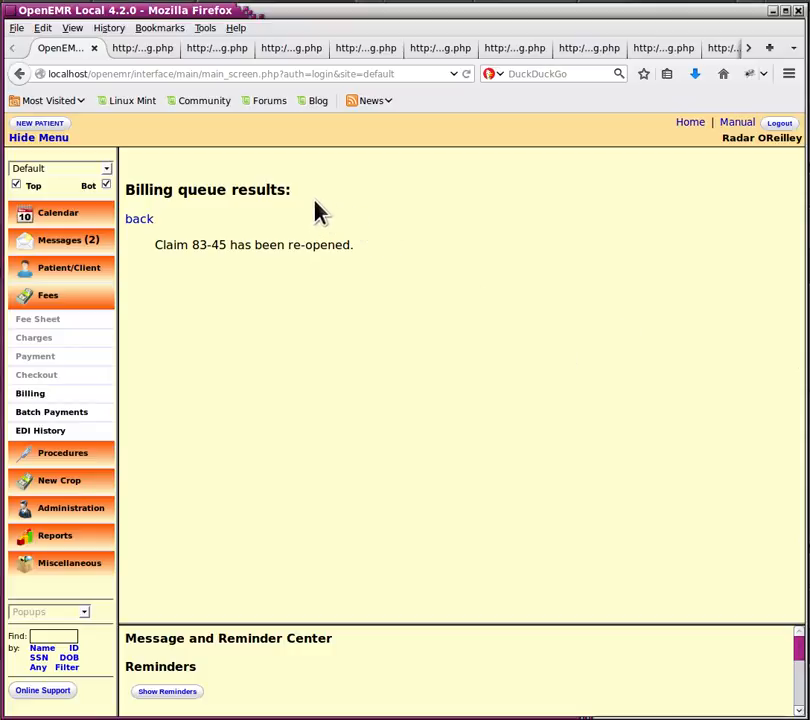
click(145, 222)
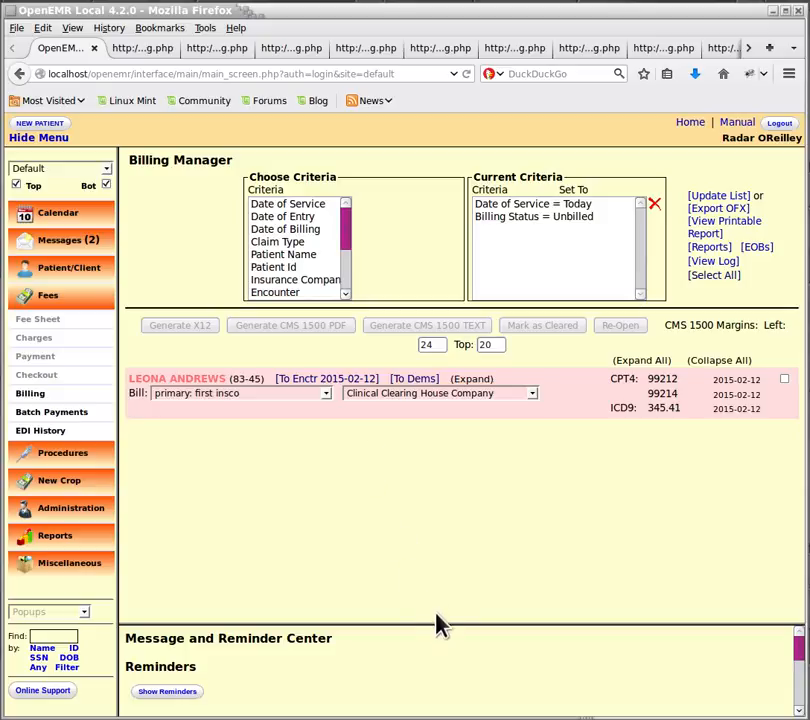
Open the re-opened claim's patient demographics and resize the pane to view them
click(417, 385)
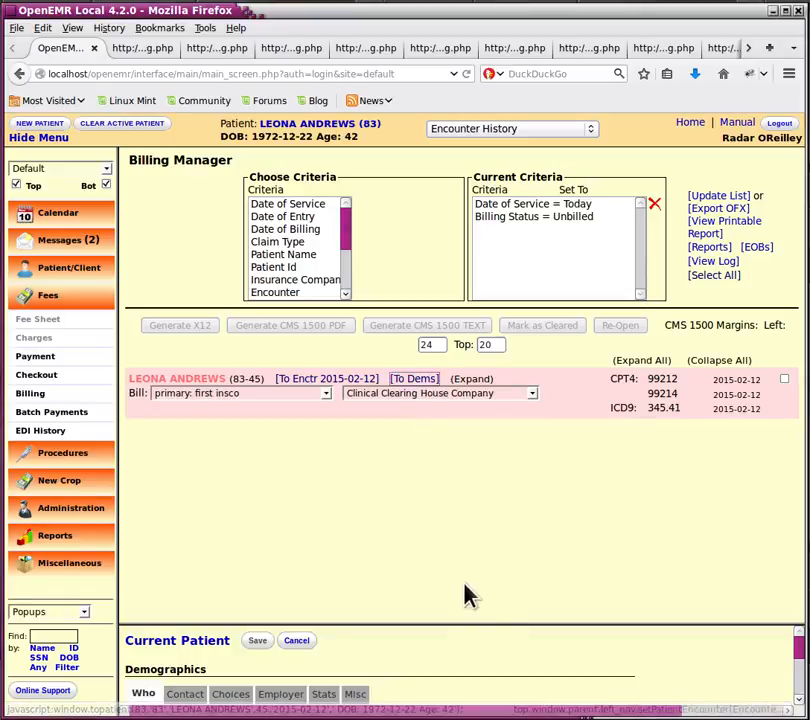
drag(473, 625, 488, 437)
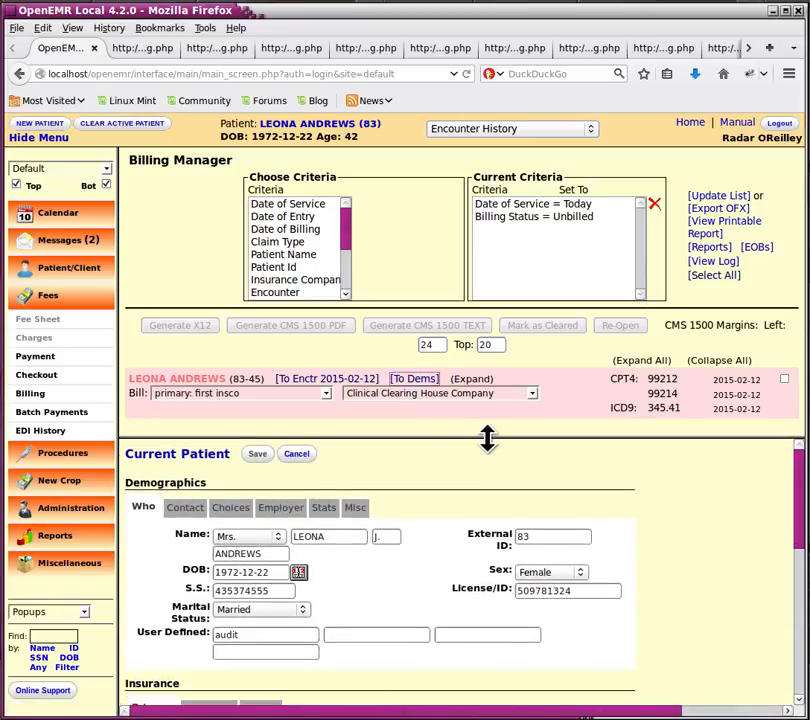
mouse_move(797, 474)
mouse_down()
mouse_move(785, 530)
mouse_move(787, 640)
mouse_move(786, 542)
mouse_move(797, 474)
mouse_up()
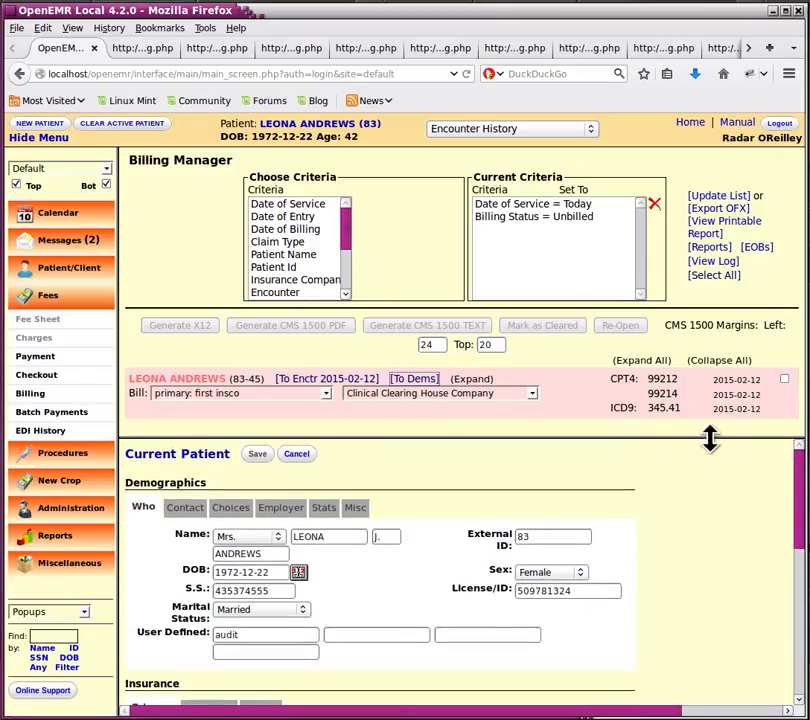
drag(711, 438, 716, 552)
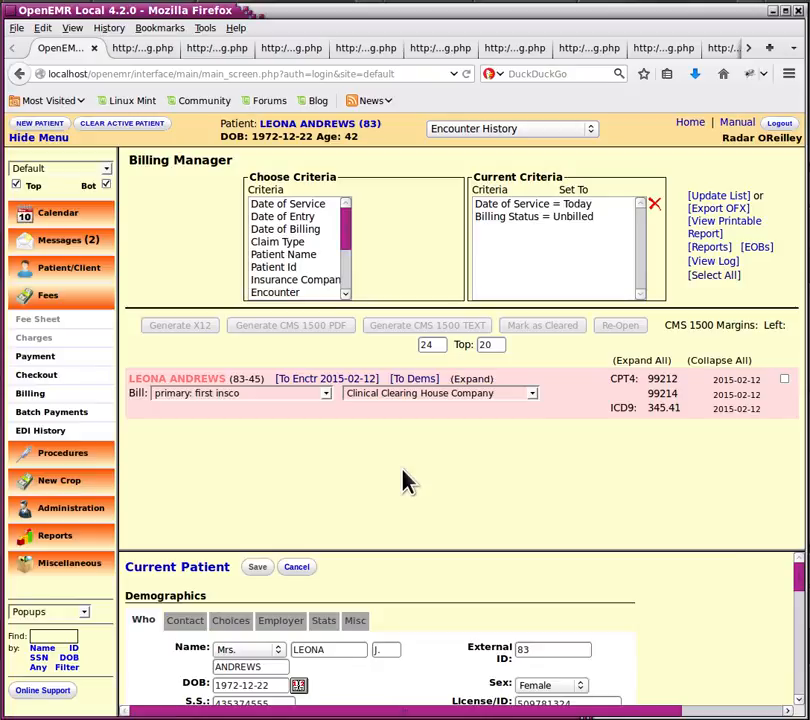
Open the claim's 2015-02-12 encounter and bring up its Fee Sheet in an enlarged pane
click(341, 382)
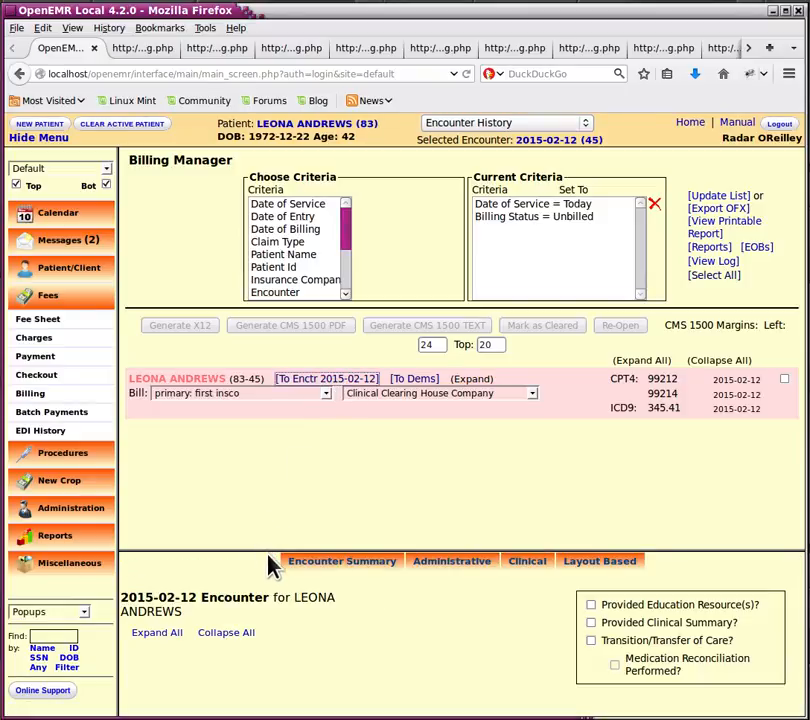
drag(269, 553, 300, 435)
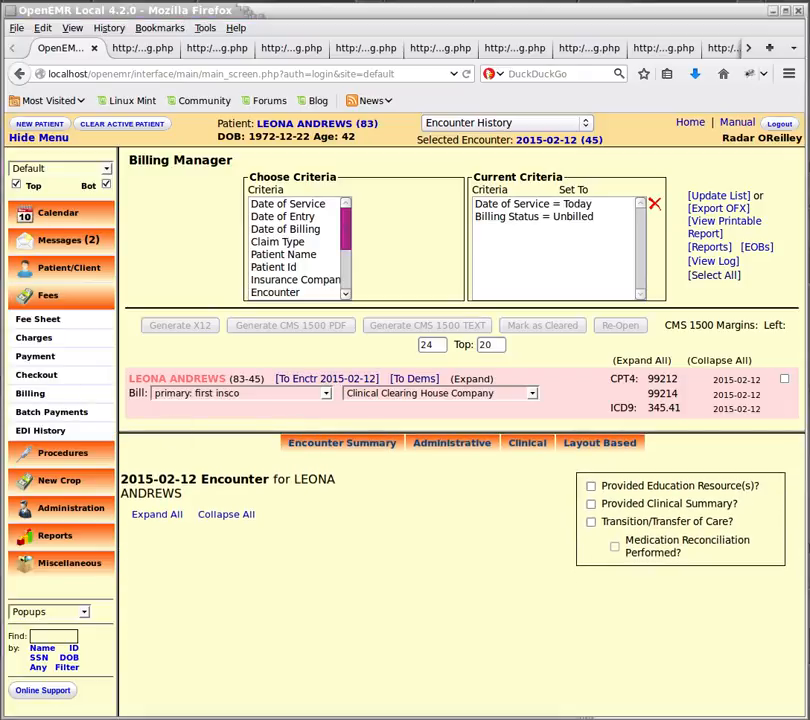
click(351, 580)
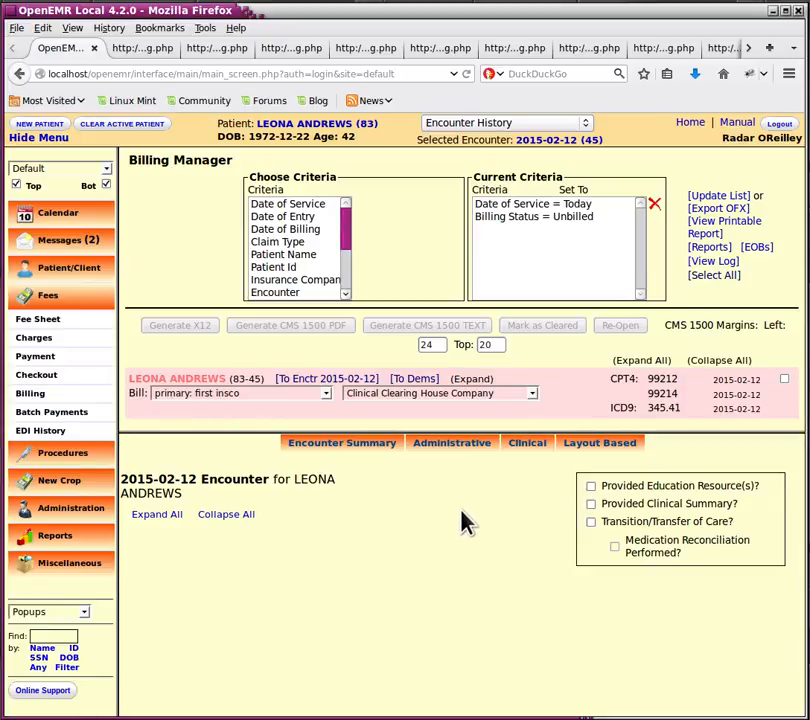
click(473, 452)
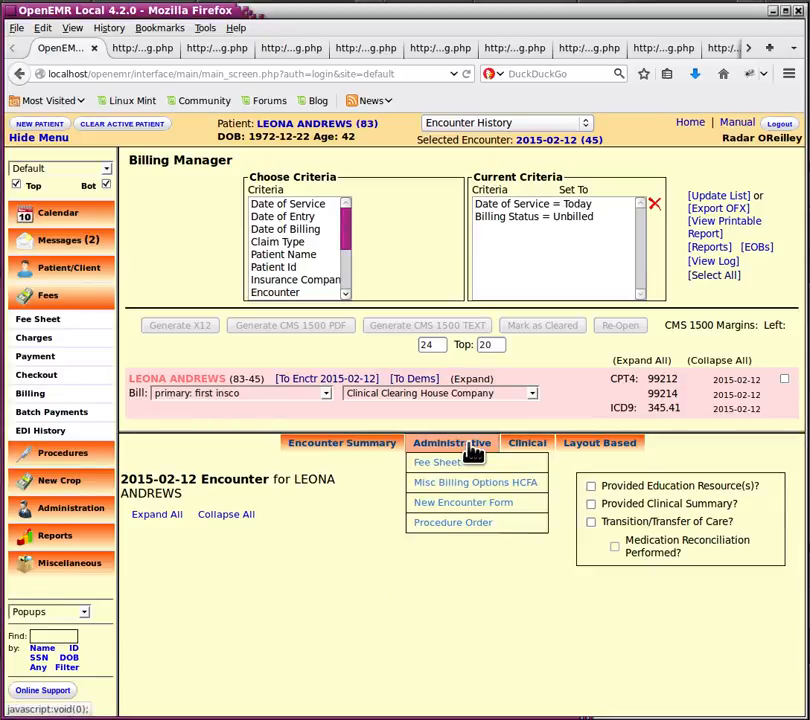
click(493, 465)
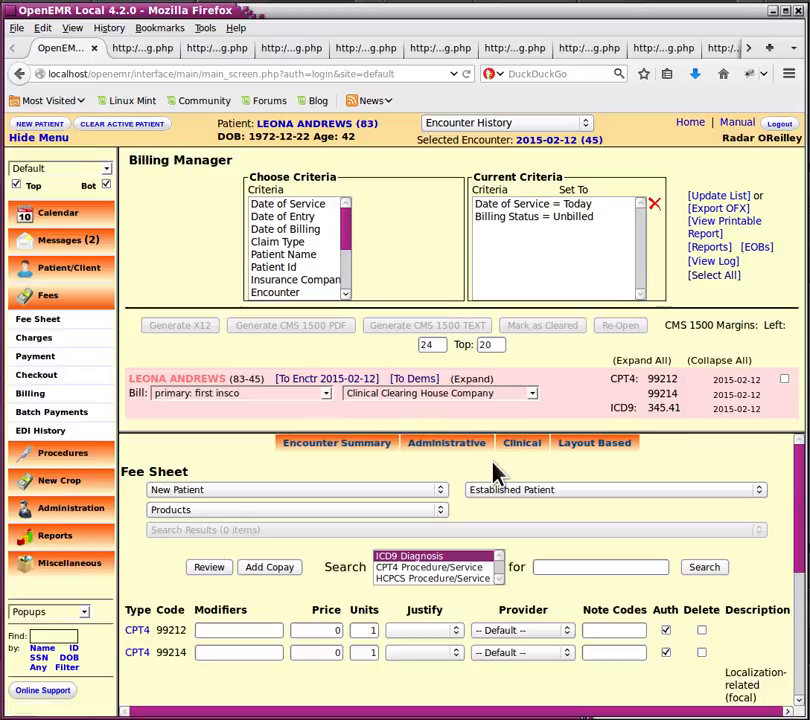
drag(265, 430, 291, 348)
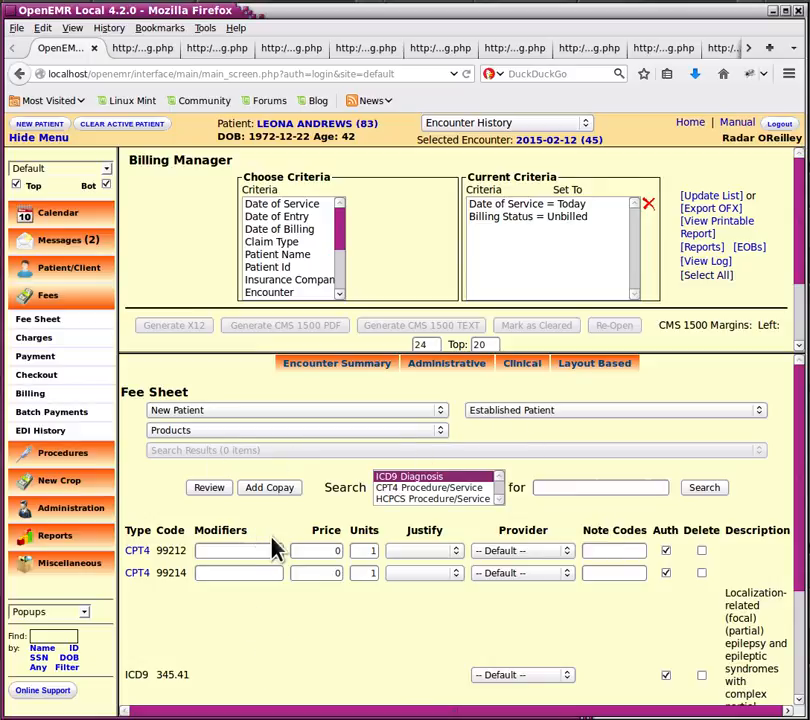
Check the claim's logged errors, then set the Fee Sheet prices to 5000 for CPT4 99212 and 4000 for CPT4 99214
click(145, 50)
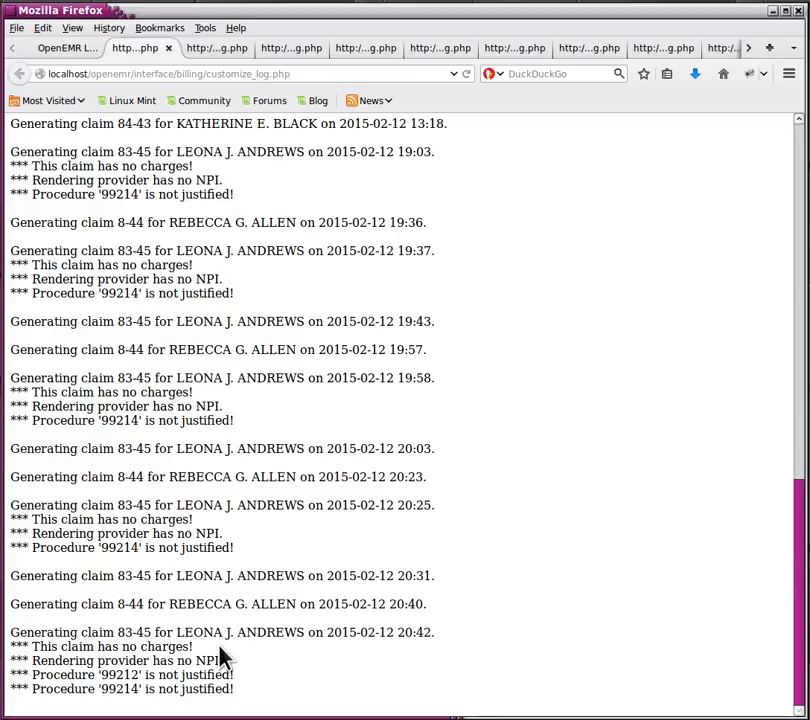
click(50, 54)
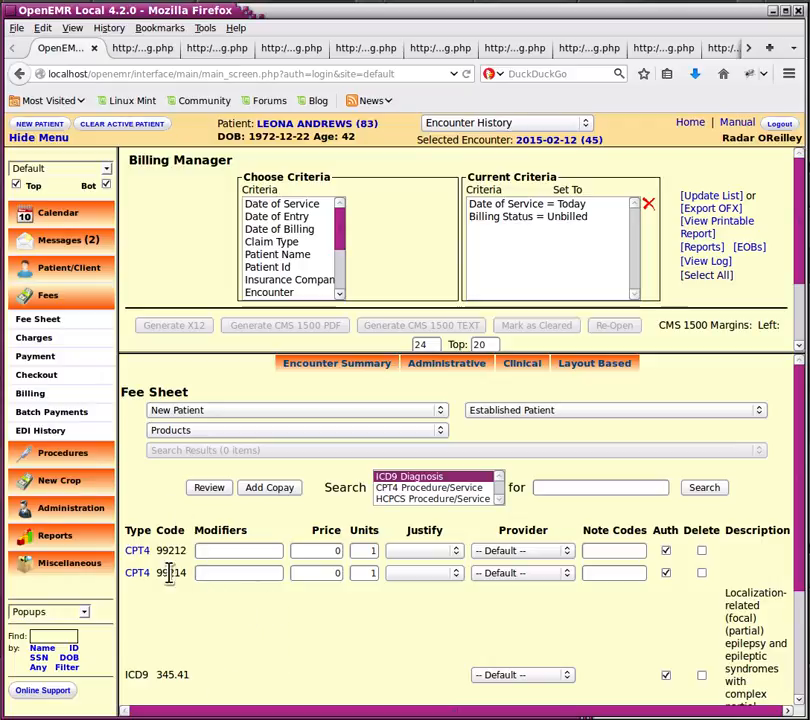
click(333, 549)
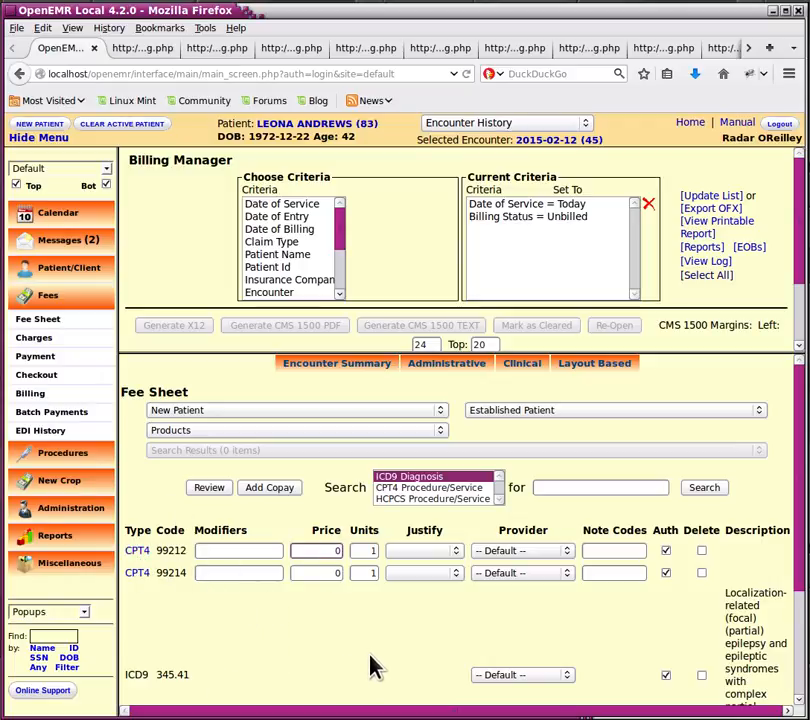
text(5)
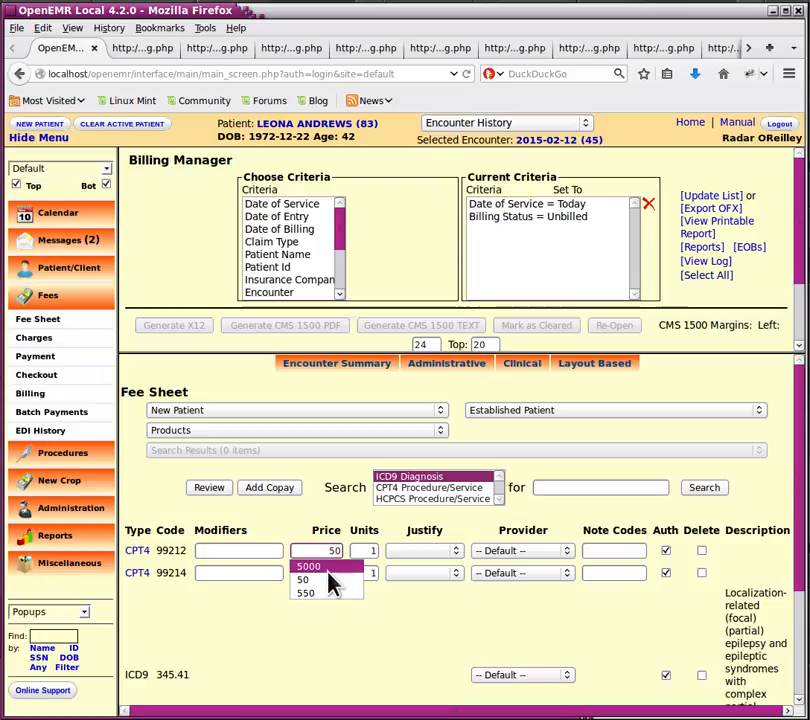
click(327, 567)
click(333, 572)
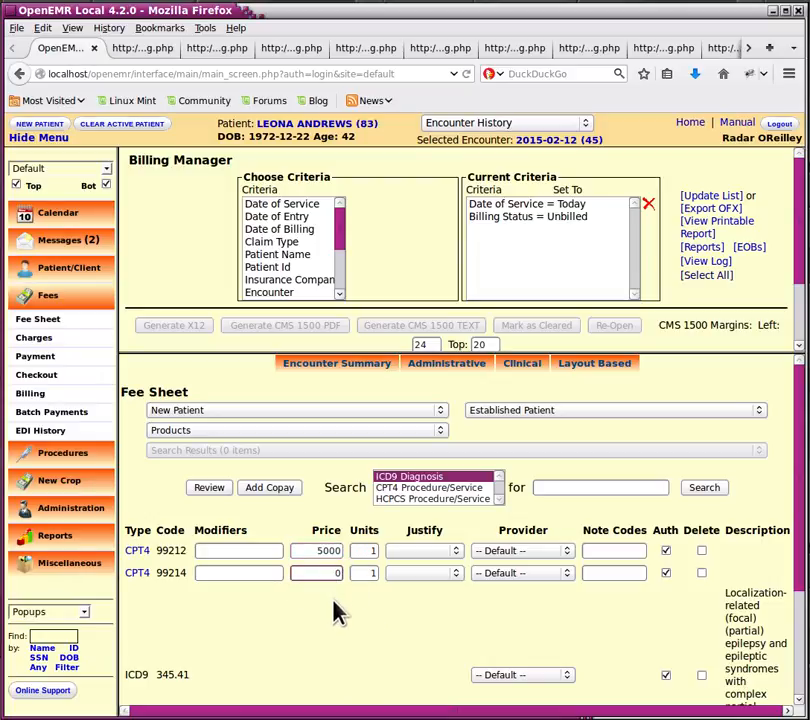
text(40)
click(330, 597)
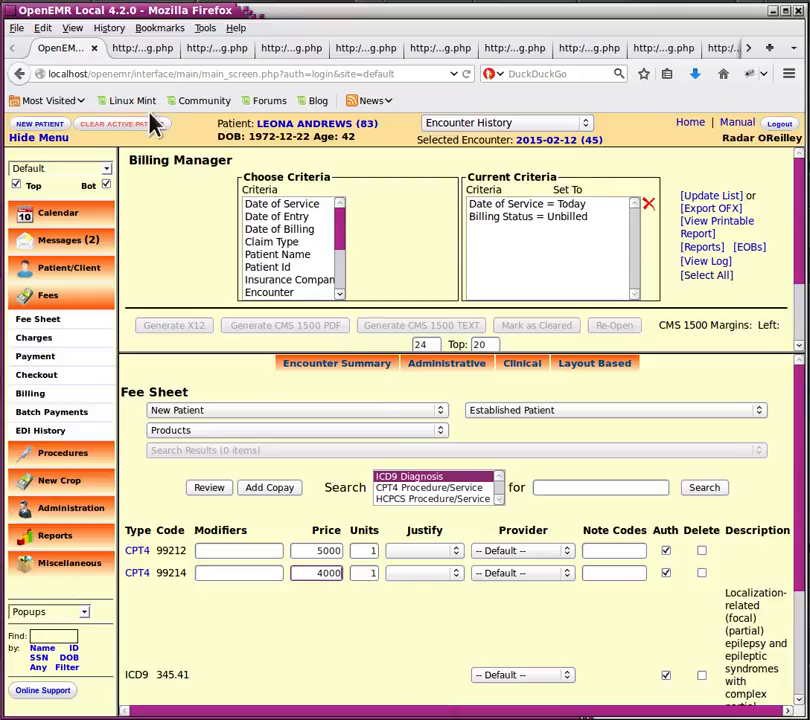
Recheck the logged provider error and assign a physician as the Fee Sheet's rendering provider
click(148, 49)
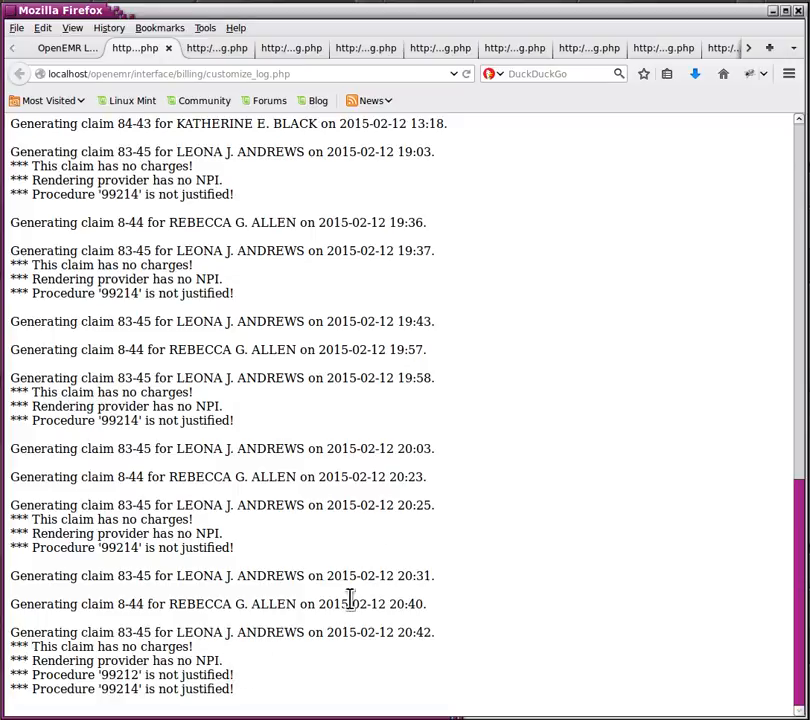
click(70, 49)
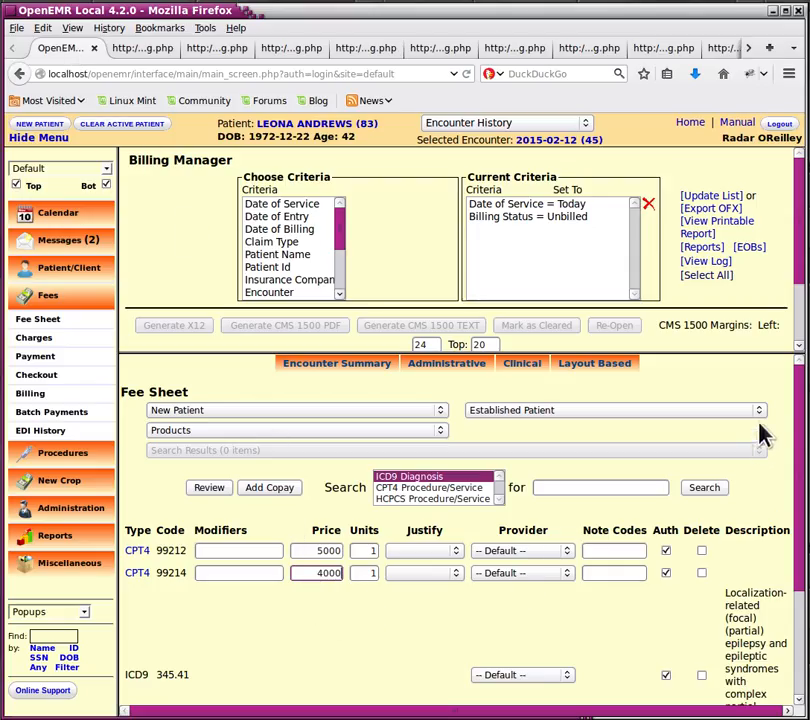
drag(799, 394, 798, 540)
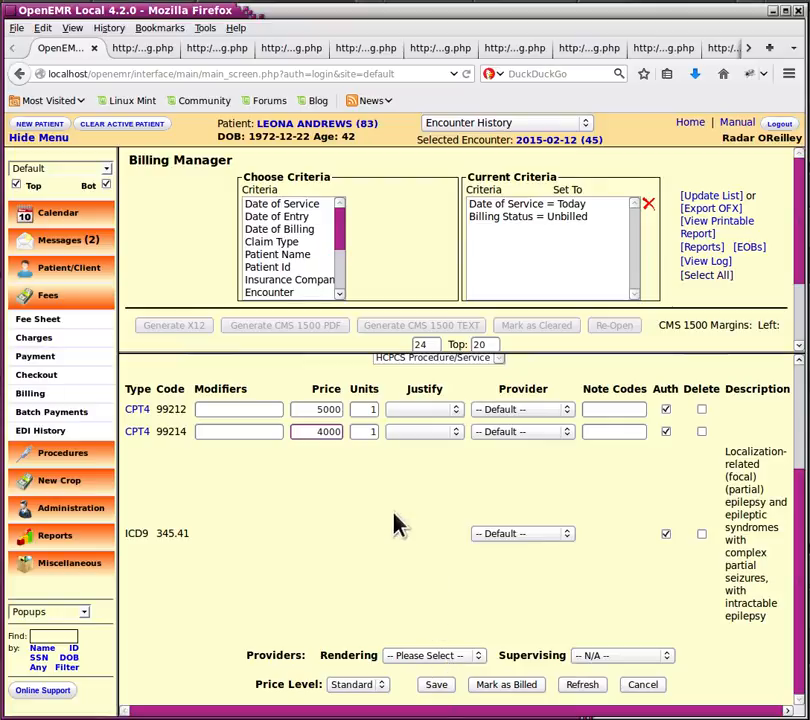
click(461, 664)
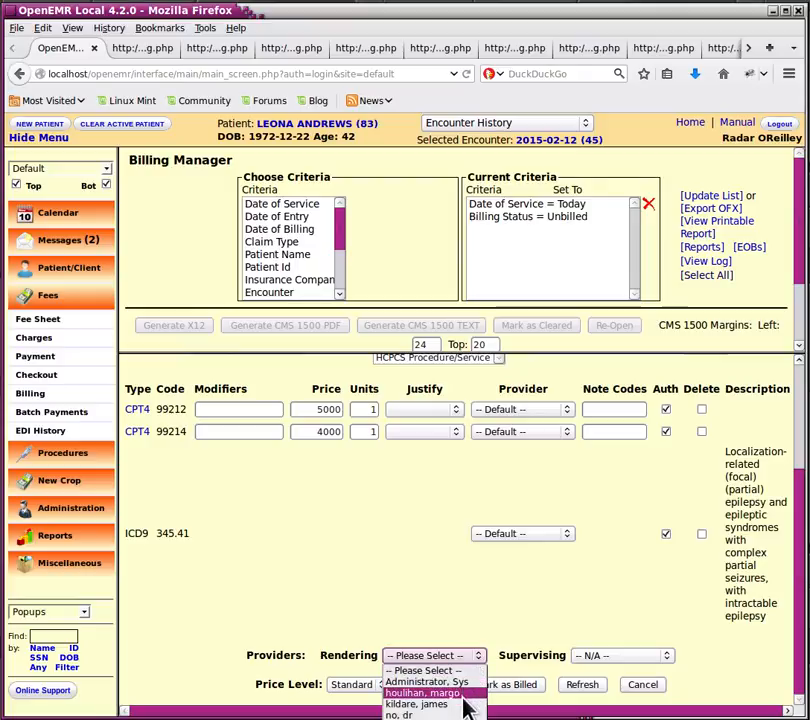
click(462, 705)
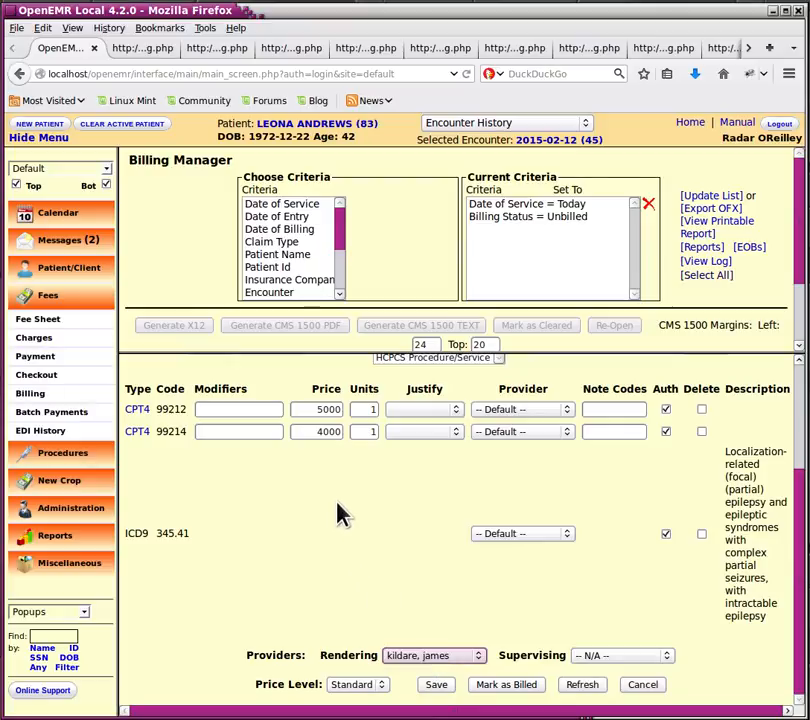
Recheck the logged justification errors and justify procedures 99212 and 99214 with ICD9|345.41
click(146, 52)
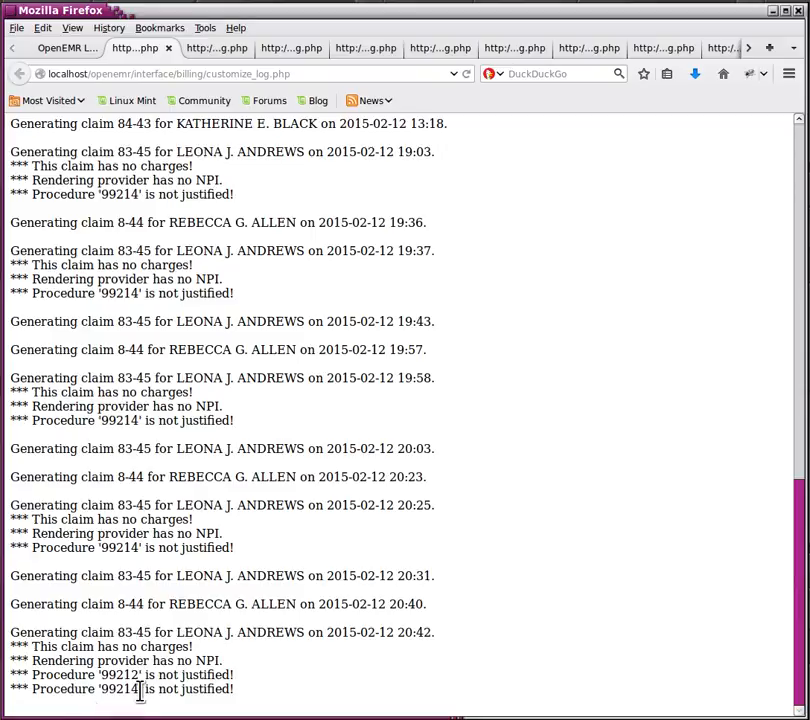
click(66, 51)
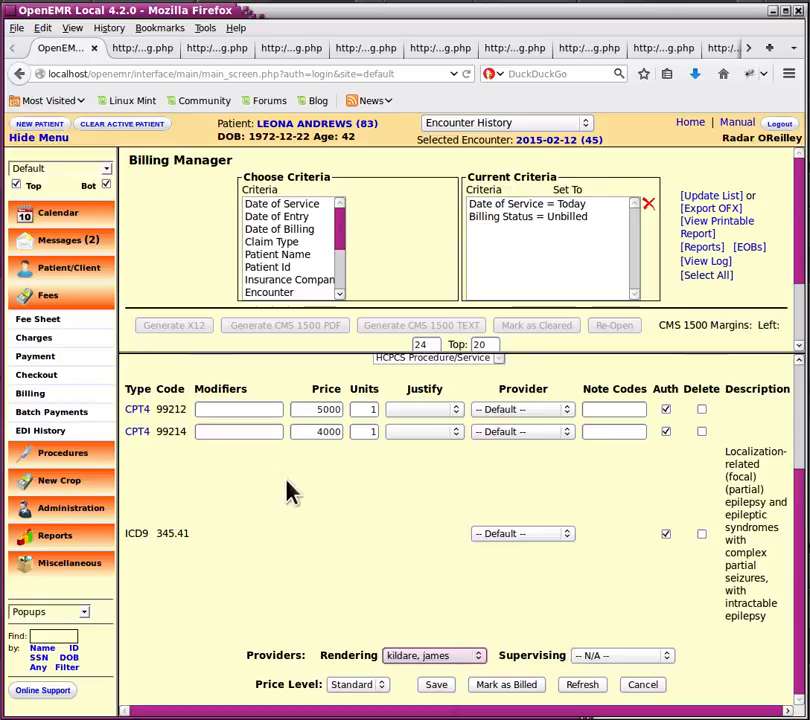
click(456, 411)
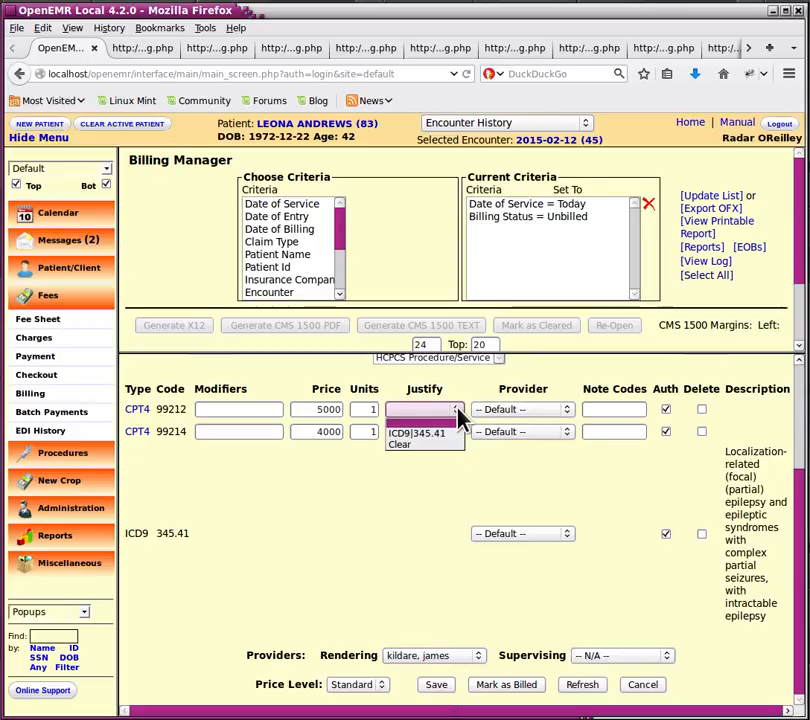
click(457, 433)
click(459, 436)
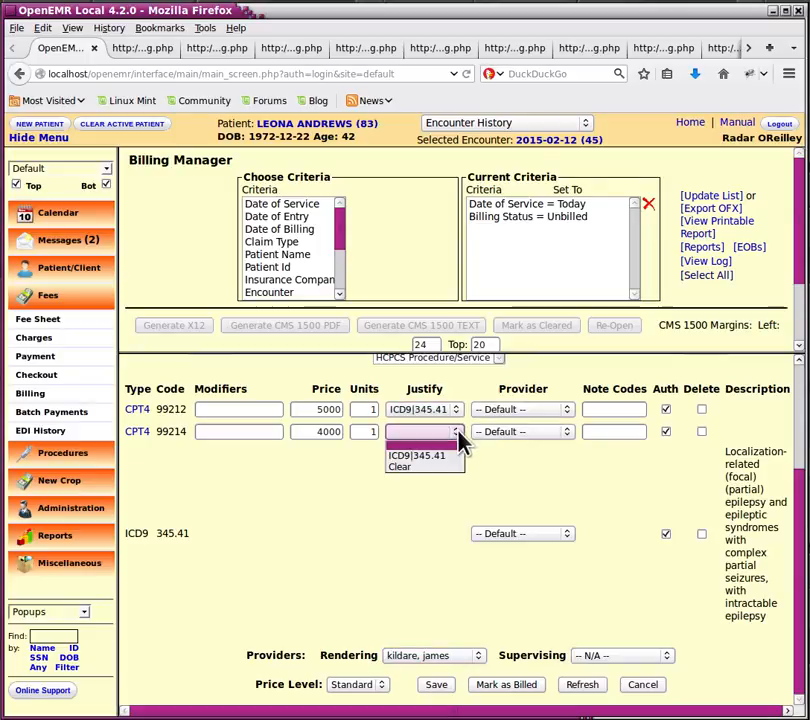
click(459, 456)
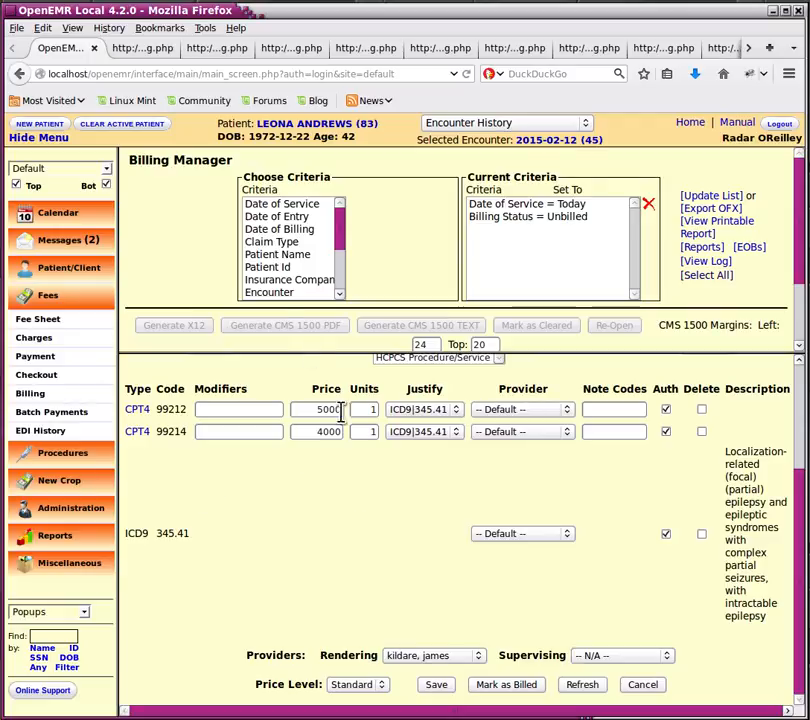
Compare the corrections with the log once more, save the Fee Sheet and update the Billing Manager's claim list
click(141, 50)
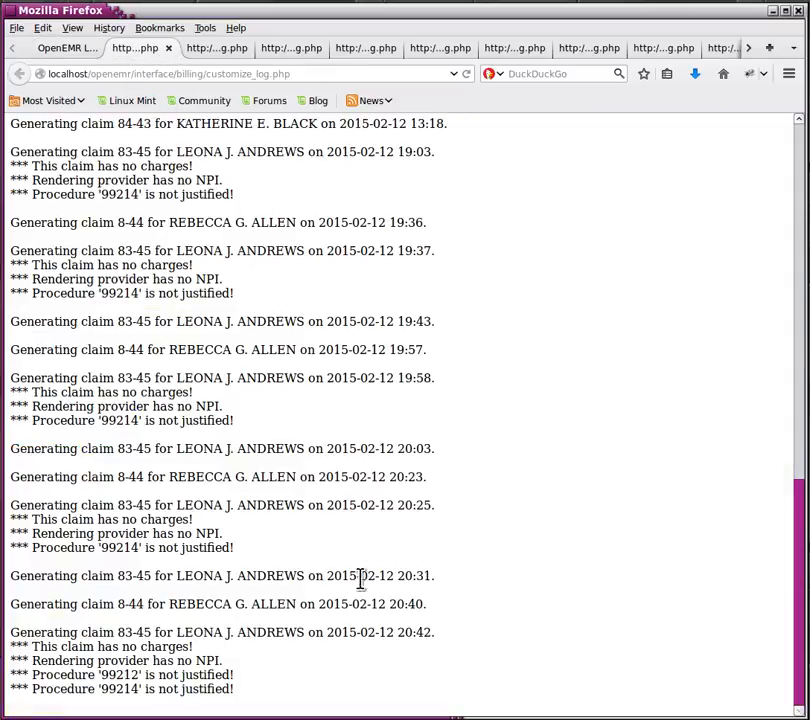
click(66, 50)
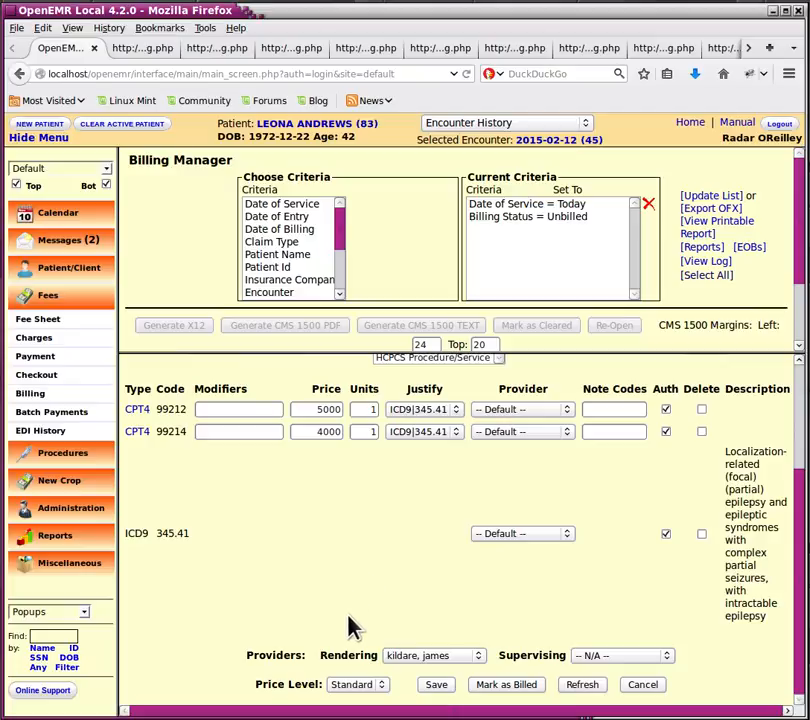
click(439, 687)
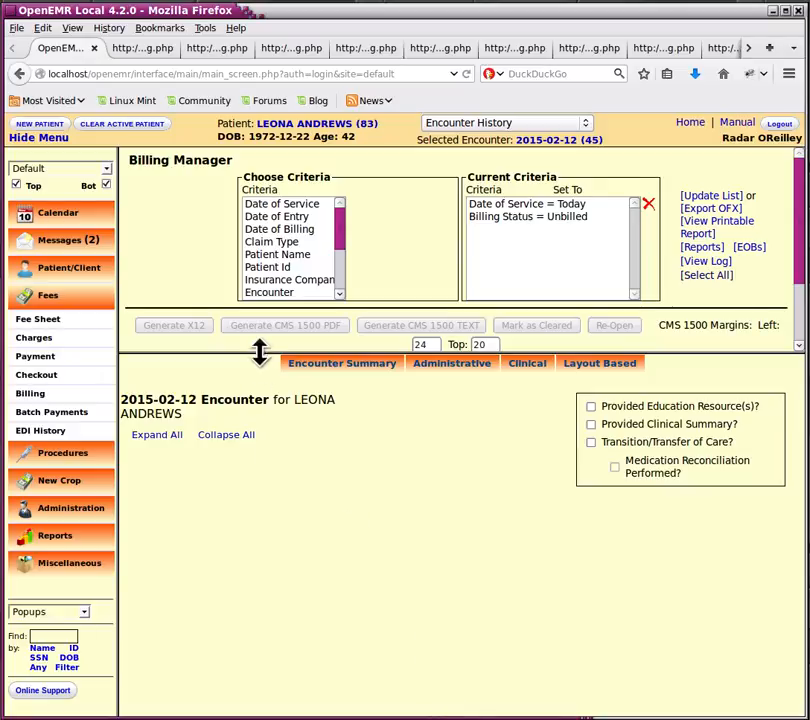
drag(260, 353, 300, 603)
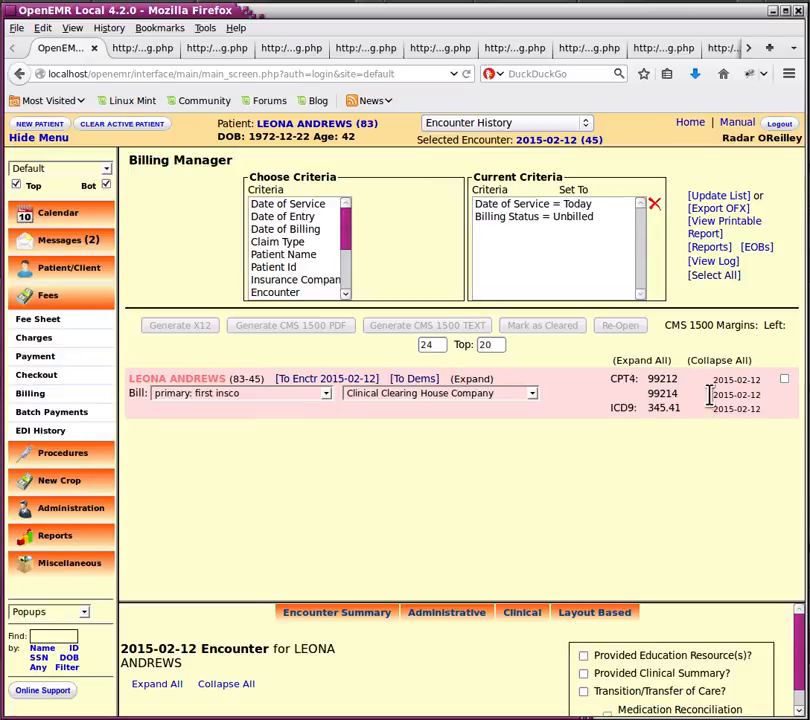
click(719, 199)
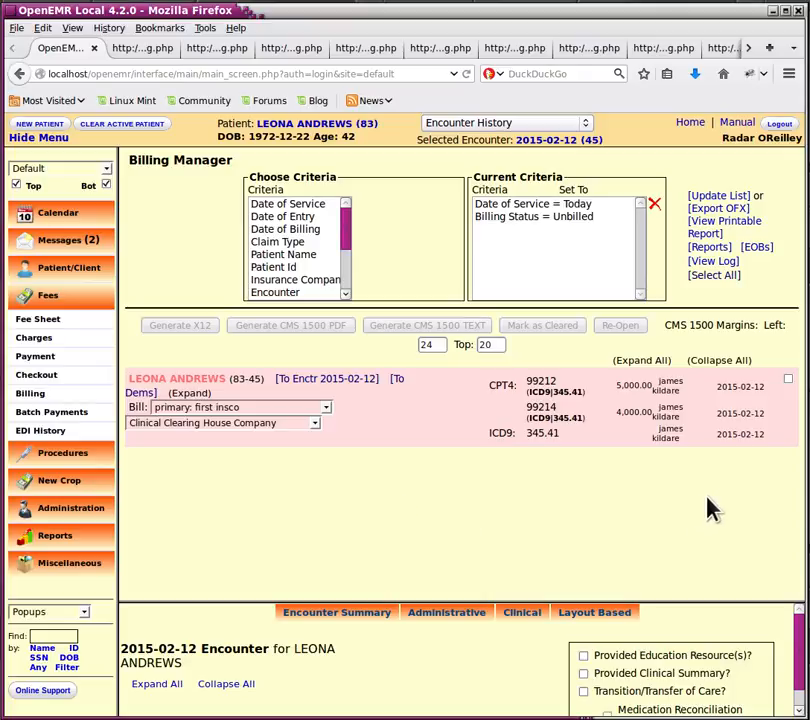
Generate an X12 batch for the corrected claim, accept marking it as cleared and save the batch file
click(788, 381)
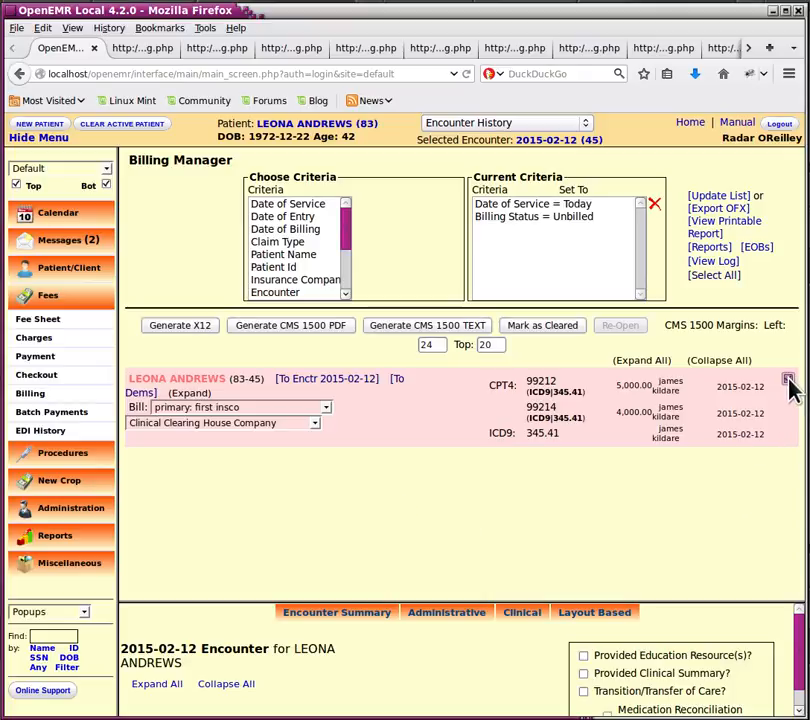
click(195, 330)
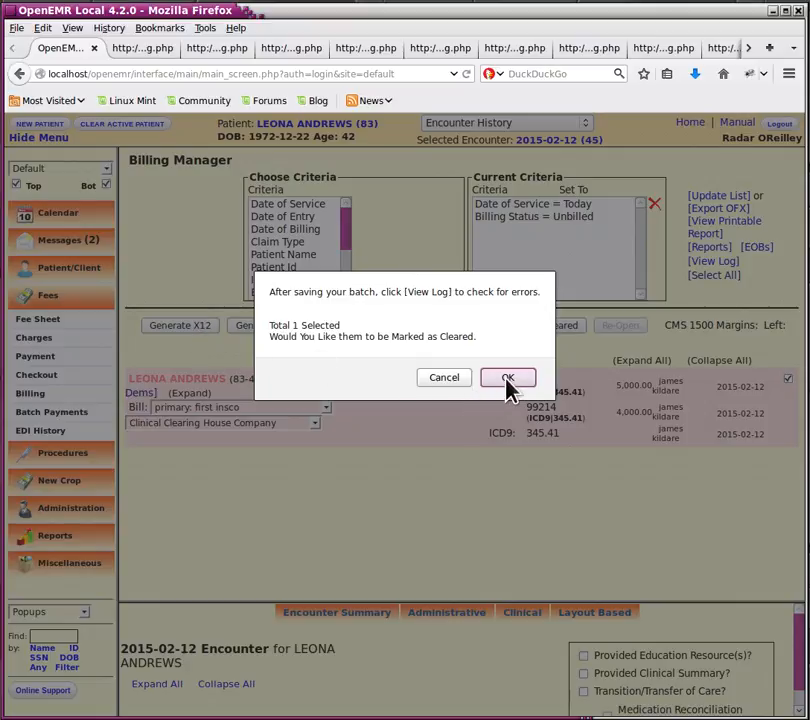
click(508, 385)
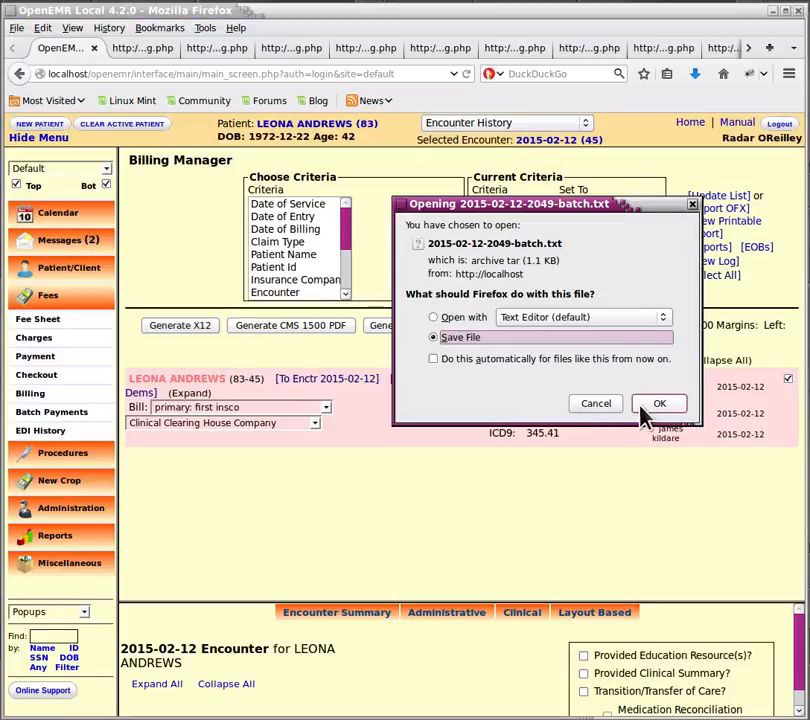
click(659, 405)
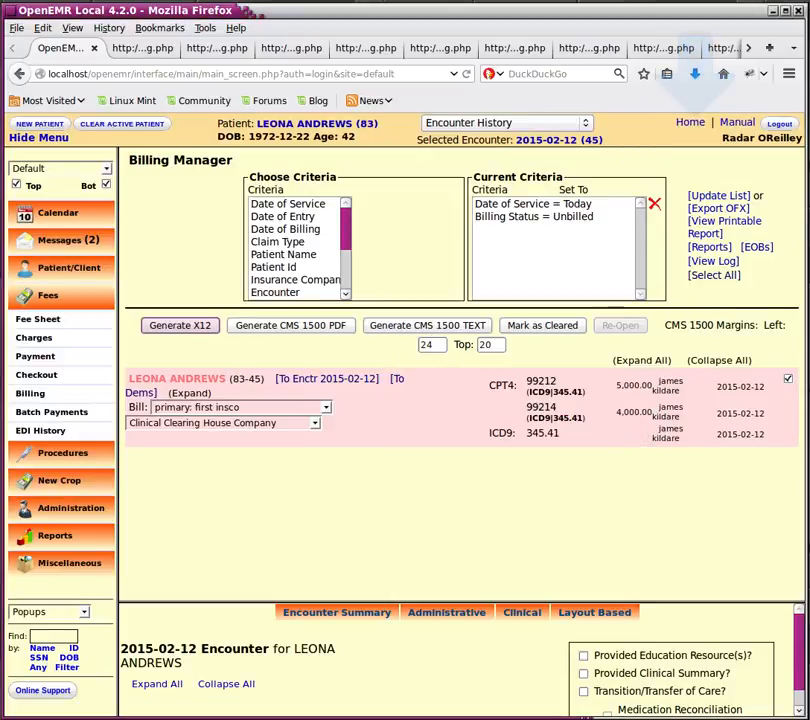
Review the billing log's entry for the 20:49 claim generation and return to the Billing Manager with its pane enlarged
click(727, 262)
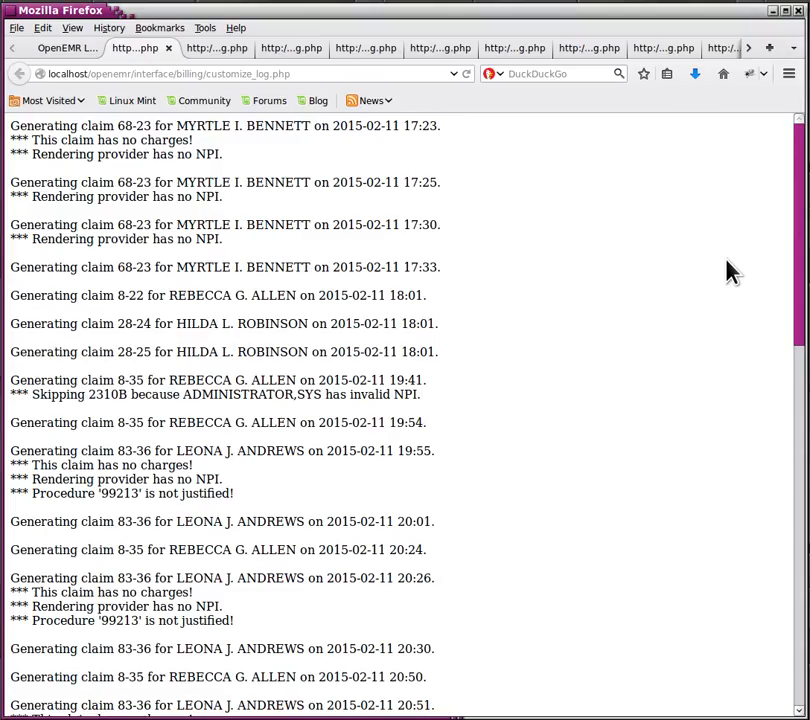
drag(801, 195, 750, 701)
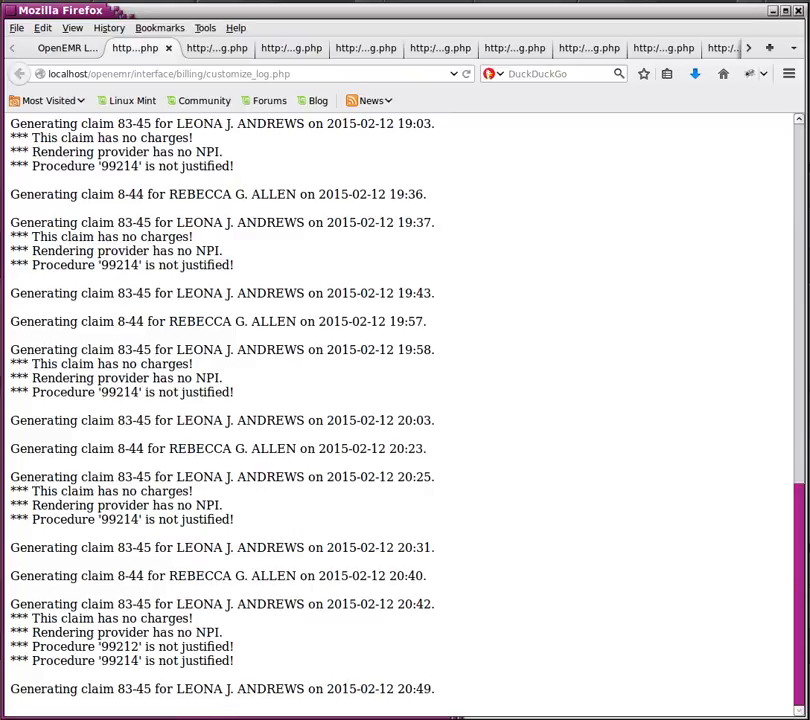
click(41, 48)
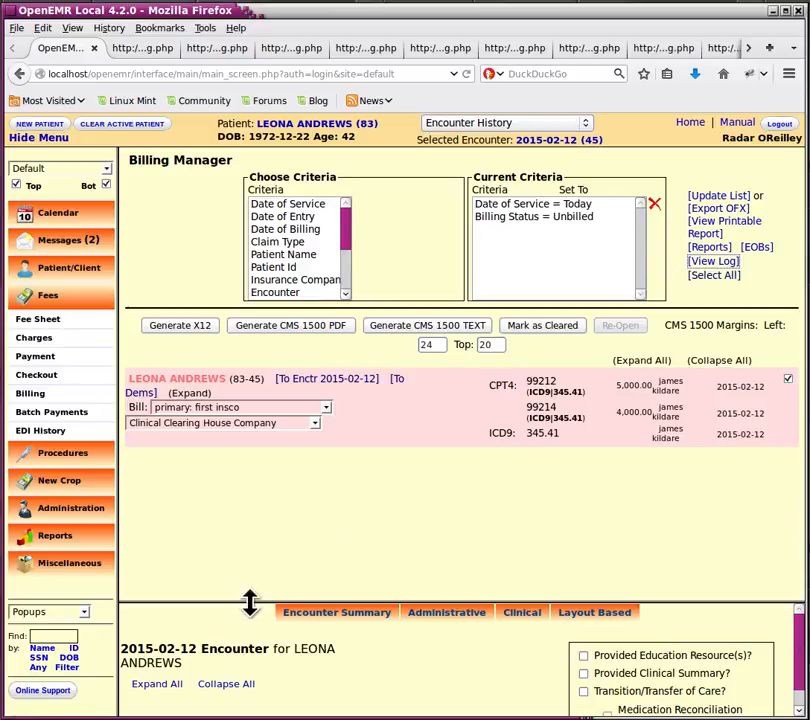
drag(250, 603, 262, 648)
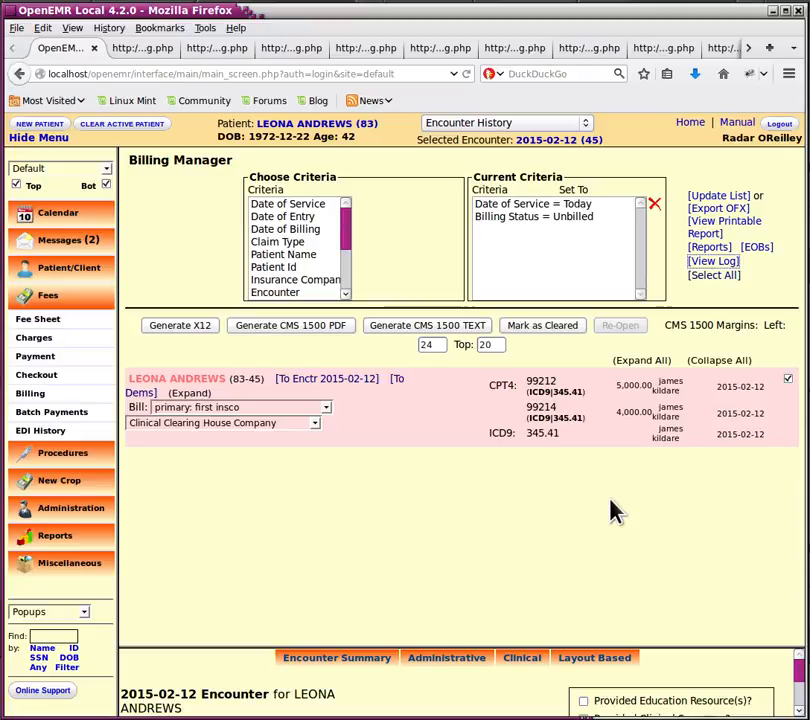